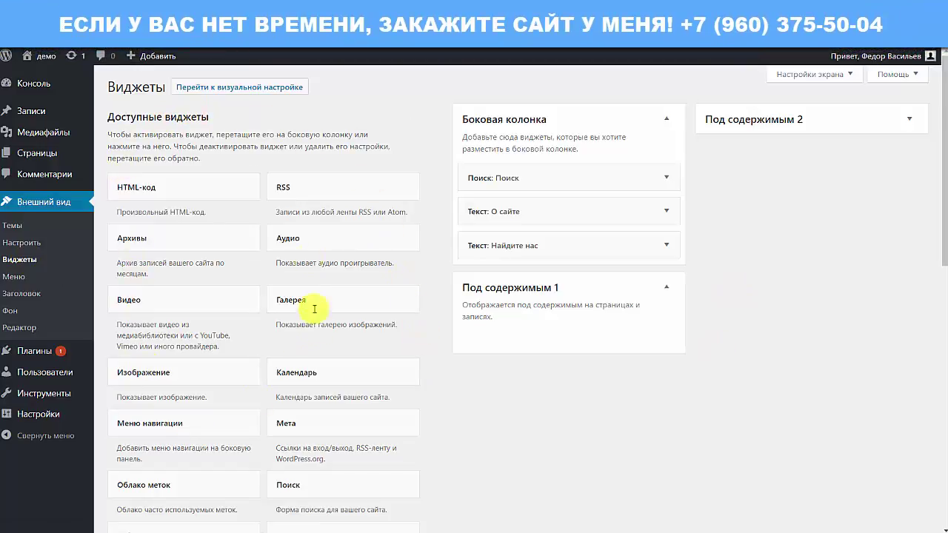
- Scroll the front page to view the Поиск, О сайте and Найдите нас sidebar widgets, then return to the top
{"action": "scroll", "coordinate": [274, 196], "scroll_direction": "down", "scroll_amount": 3}
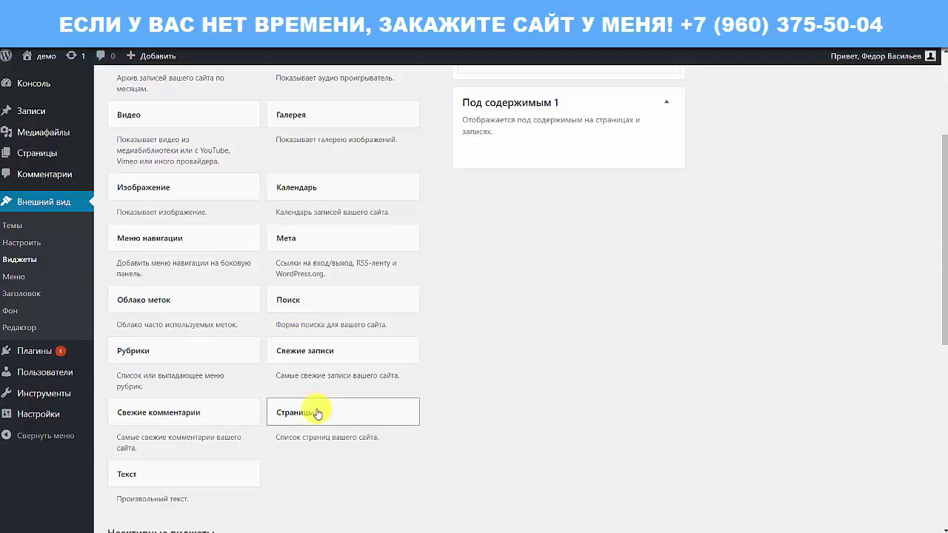
{"action": "scroll", "coordinate": [303, 271], "scroll_direction": "up", "scroll_amount": 3}
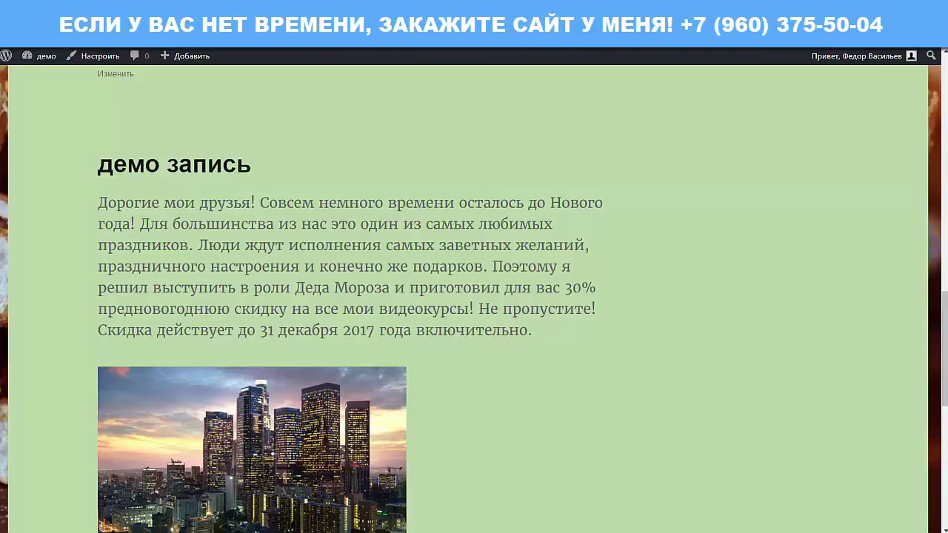
{"action": "scroll", "coordinate": [465, 180], "scroll_direction": "down", "scroll_amount": 10}
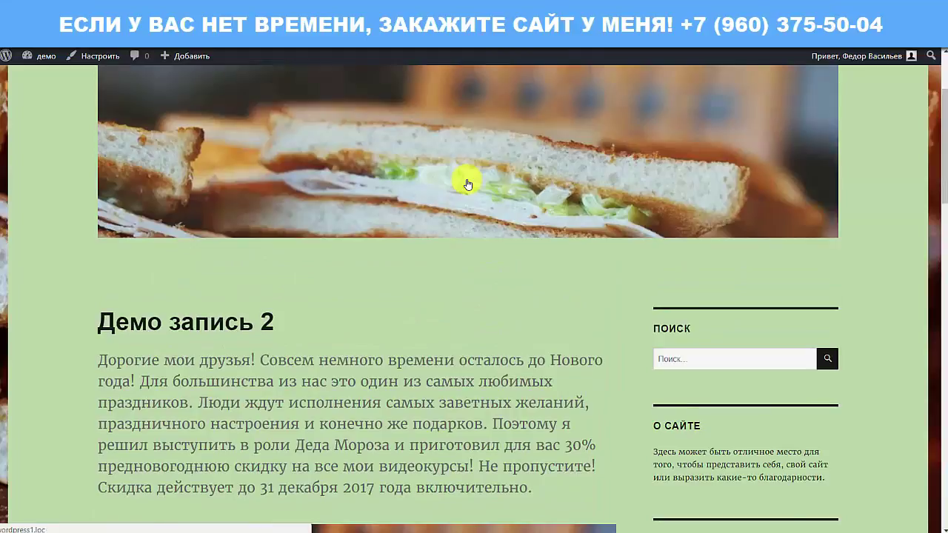
{"action": "scroll", "coordinate": [467, 183], "scroll_direction": "down", "scroll_amount": 3}
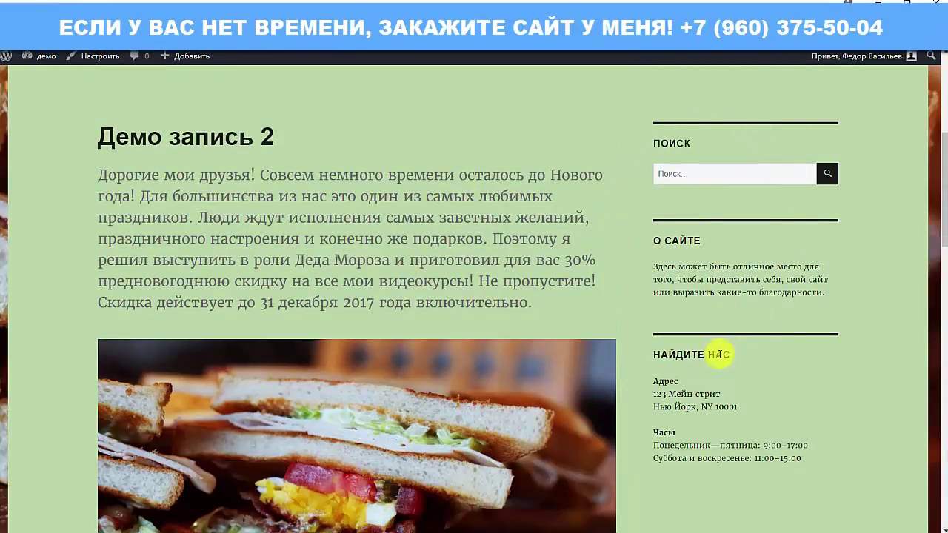
{"action": "scroll", "coordinate": [750, 323], "scroll_direction": "up", "scroll_amount": 4}
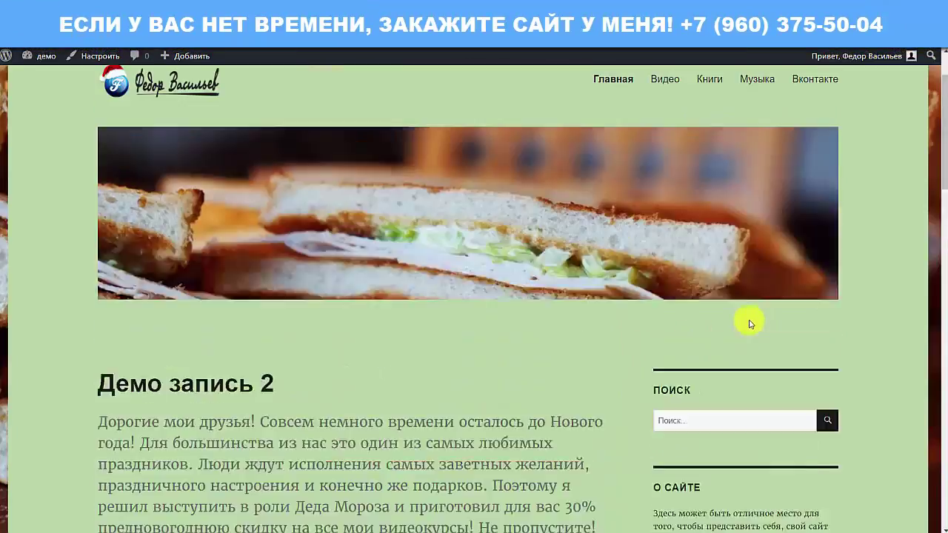
{"action": "scroll", "coordinate": [750, 324], "scroll_direction": "up", "scroll_amount": 2}
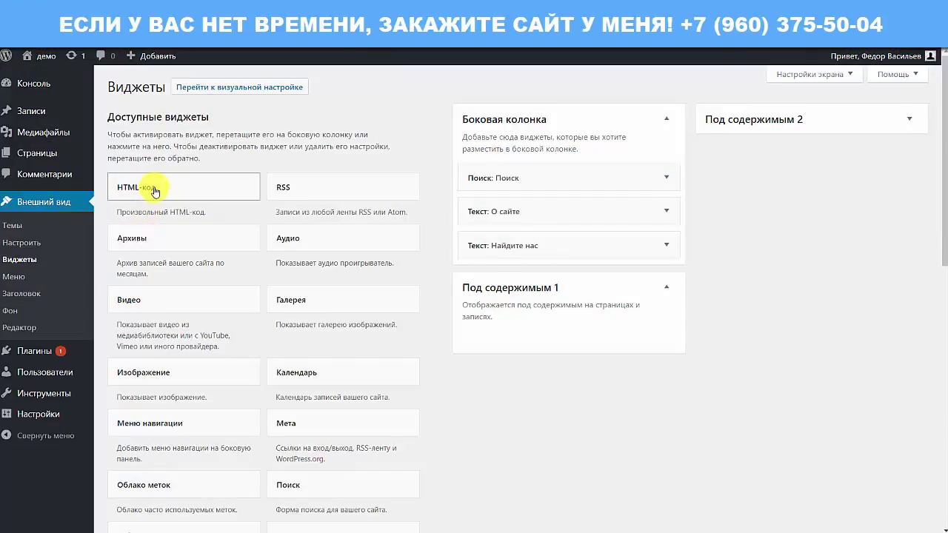
- Cancel adding an HTML-код widget, expand Под содержимым 2, and scroll to Неактивные виджеты
{"action": "left_click", "coordinate": [153, 189]}
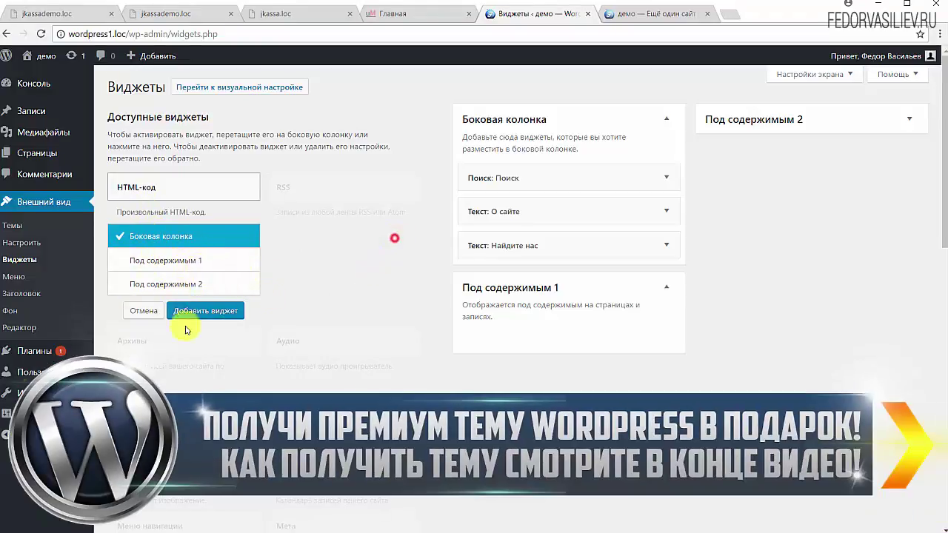
{"action": "left_click", "coordinate": [142, 311]}
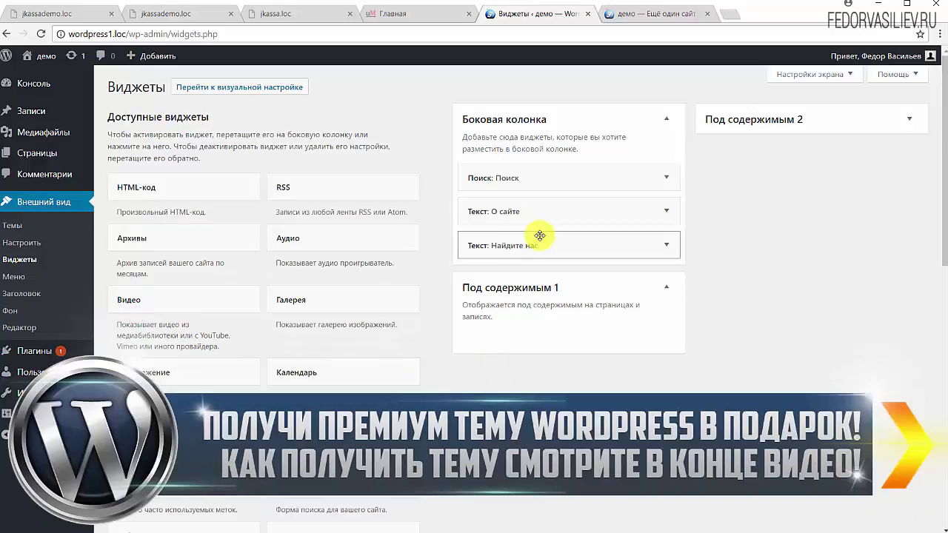
{"action": "left_click", "coordinate": [766, 120]}
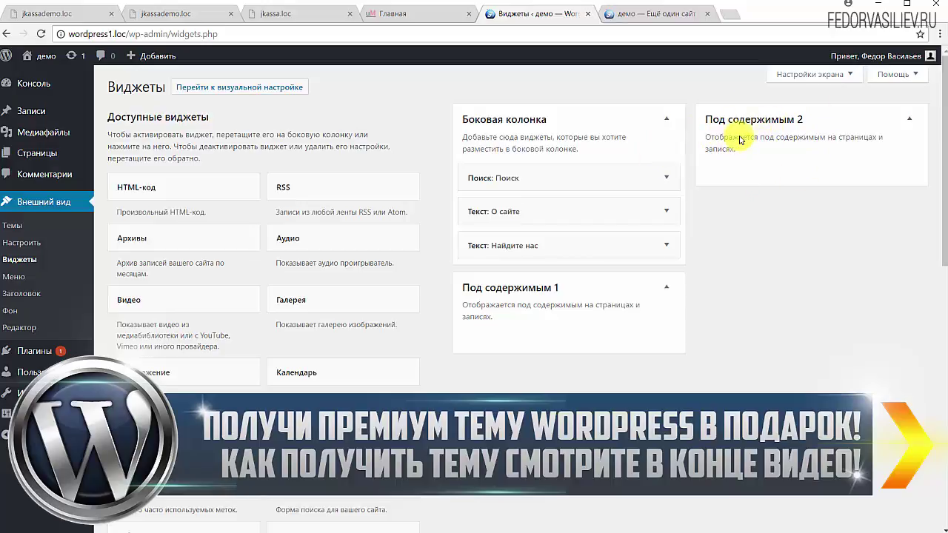
{"action": "scroll", "coordinate": [767, 215], "scroll_direction": "down", "scroll_amount": 3}
{"action": "scroll", "coordinate": [770, 222], "scroll_direction": "up", "scroll_amount": 3}
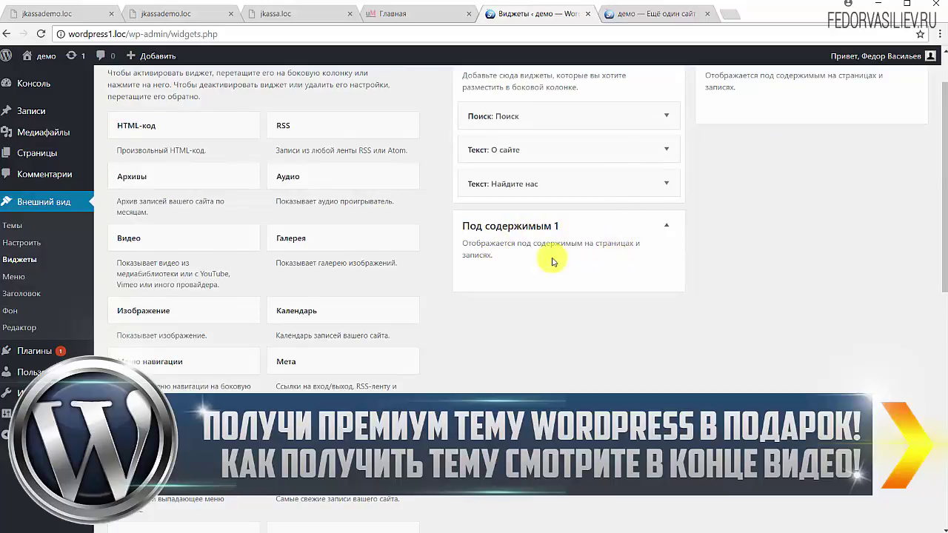
{"action": "scroll", "coordinate": [681, 290], "scroll_direction": "up", "scroll_amount": 1}
{"action": "scroll", "coordinate": [542, 222], "scroll_direction": "down", "scroll_amount": 7}
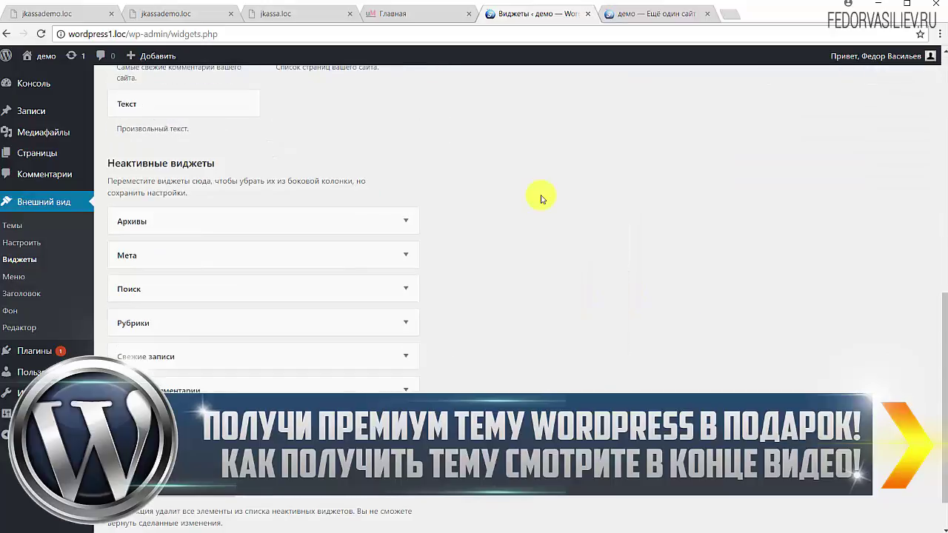
- Empty the Неактивные виджеты list with Очистить неактивные виджеты, then return to the top of the page
{"action": "left_click", "coordinate": [189, 197]}
{"action": "triple_click", "coordinate": [104, 182]}
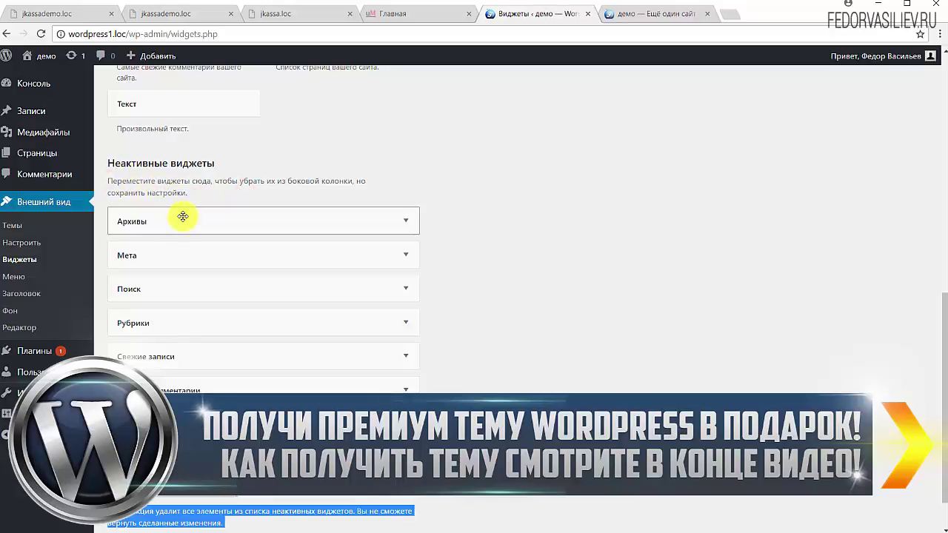
{"action": "left_click", "coordinate": [745, 362]}
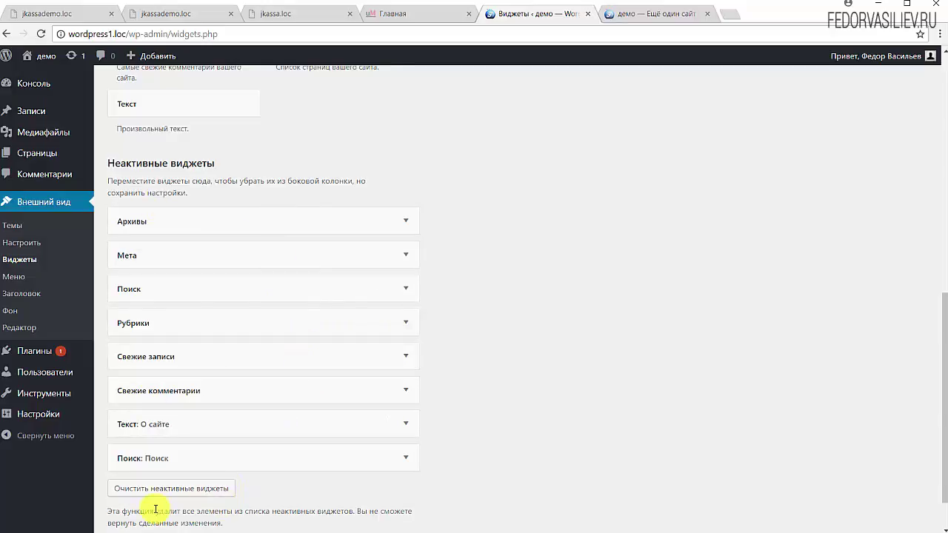
{"action": "scroll", "coordinate": [158, 445], "scroll_direction": "down", "scroll_amount": 1}
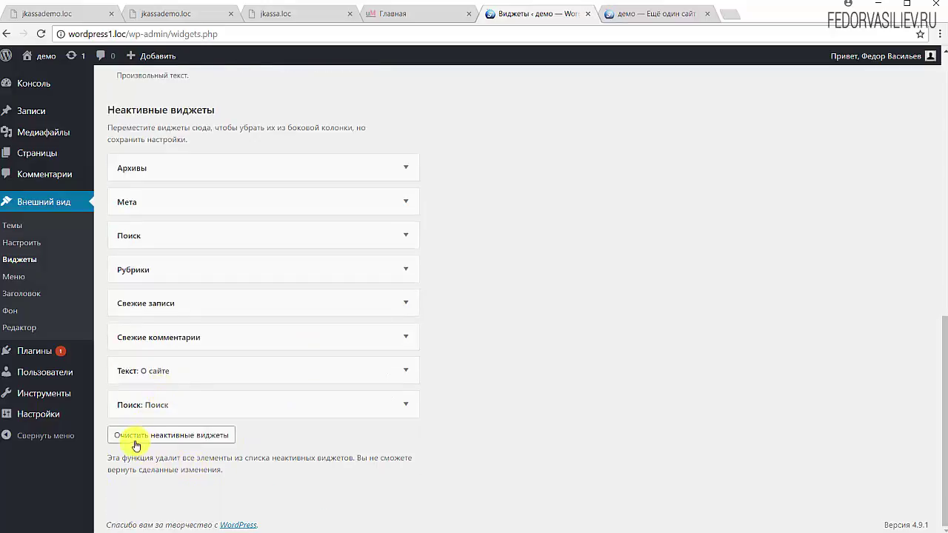
{"action": "left_click", "coordinate": [190, 434]}
{"action": "scroll", "coordinate": [254, 361], "scroll_direction": "up", "scroll_amount": 5}
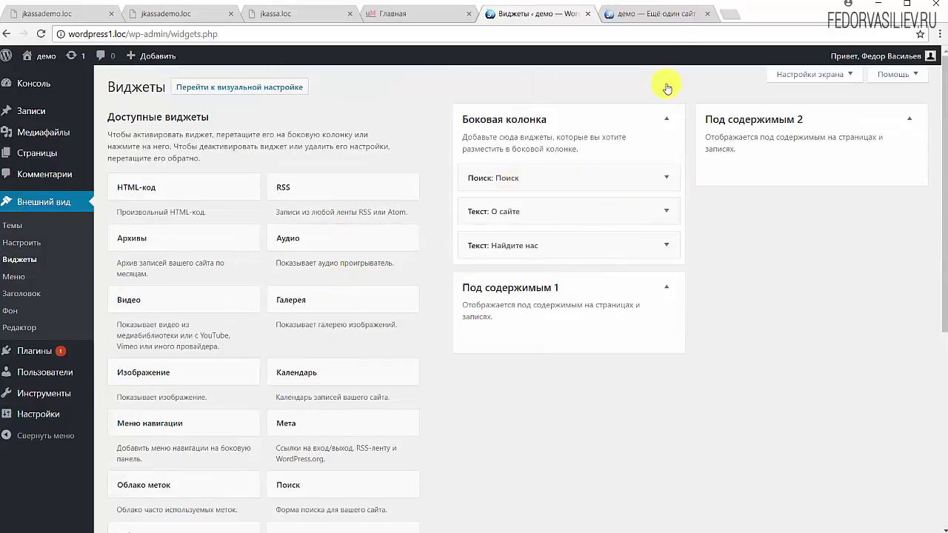
{"action": "left_click", "coordinate": [654, 13]}
{"action": "scroll", "coordinate": [702, 260], "scroll_direction": "down", "scroll_amount": 5}
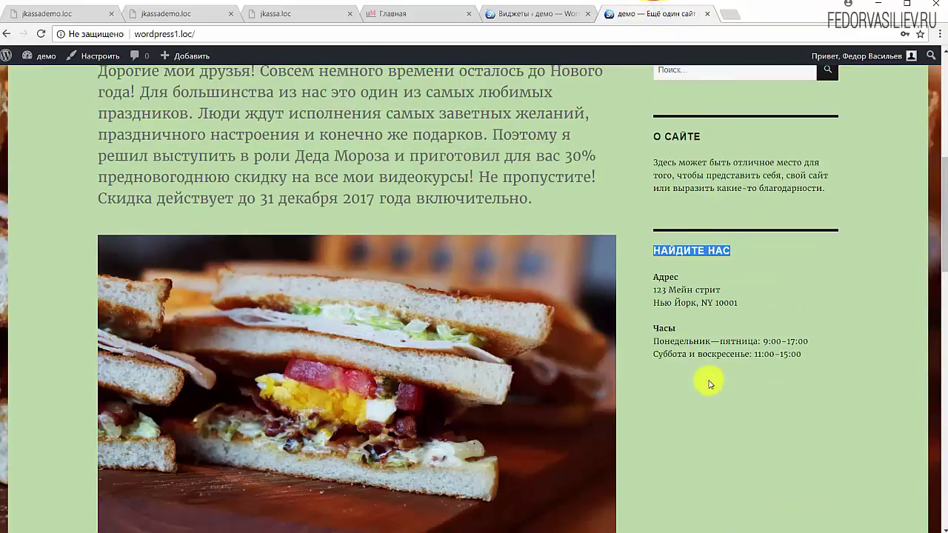
{"action": "scroll", "coordinate": [600, 197], "scroll_direction": "up", "scroll_amount": 5}
{"action": "left_click", "coordinate": [540, 18]}
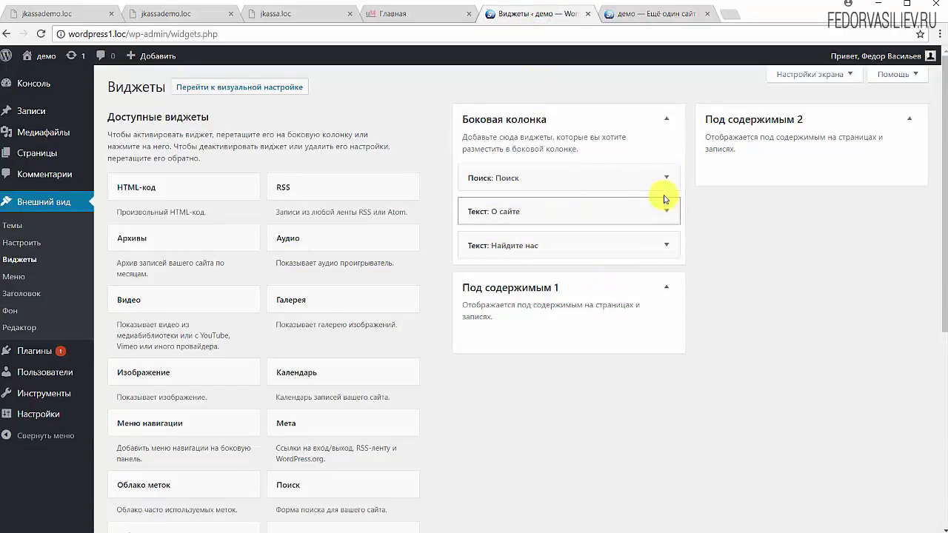
- Delete the Поиск, О сайте and Найдите нас widgets from Боковая колонка one by one
{"action": "left_click", "coordinate": [666, 180]}
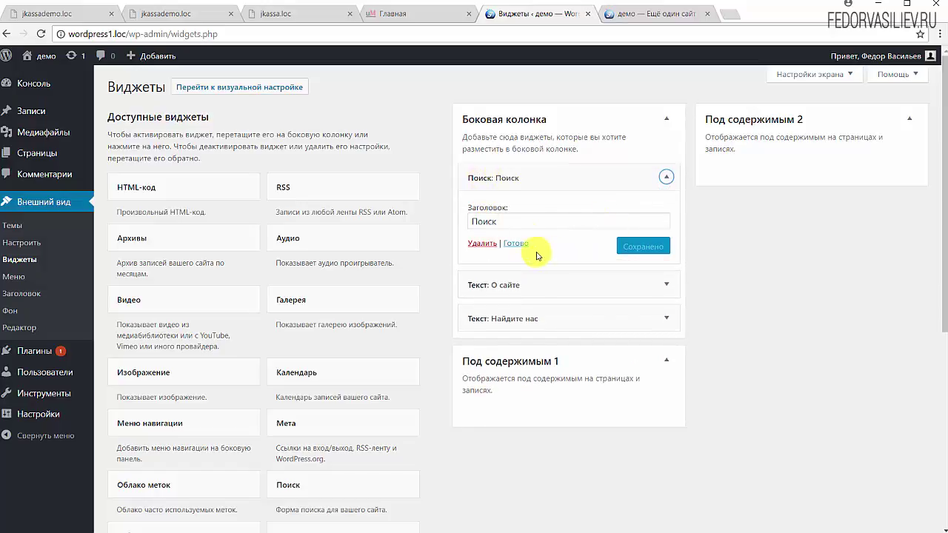
{"action": "left_click_drag", "start_coordinate": [509, 220], "coordinate": [449, 230]}
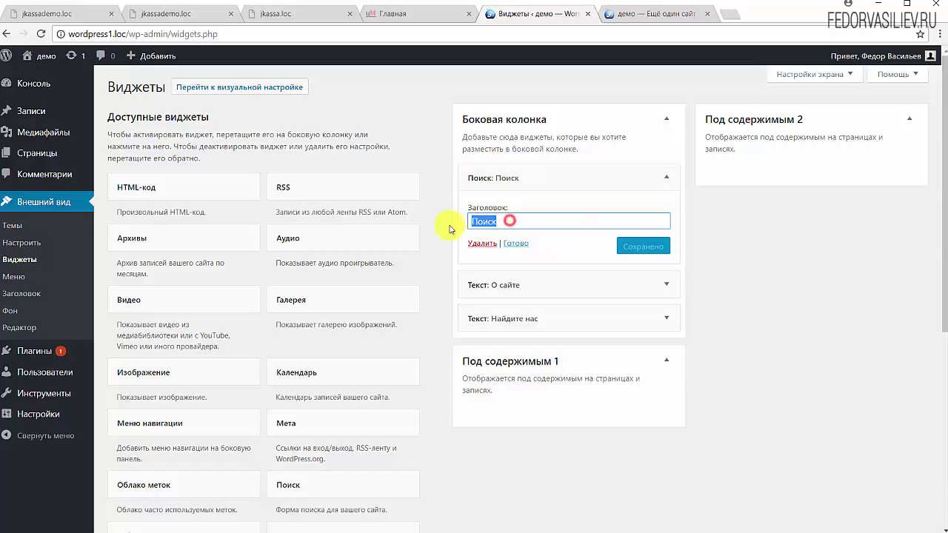
{"action": "left_click", "coordinate": [482, 243]}
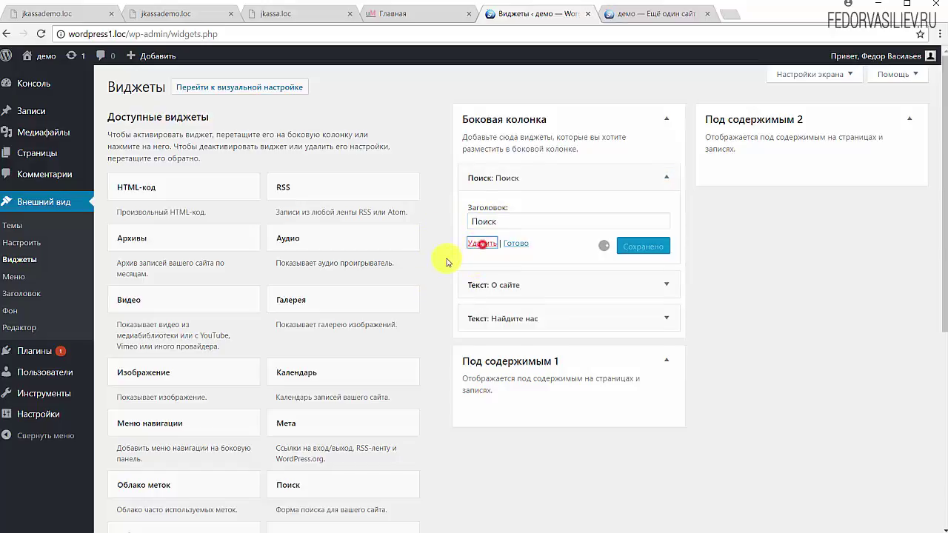
{"action": "left_click", "coordinate": [666, 178]}
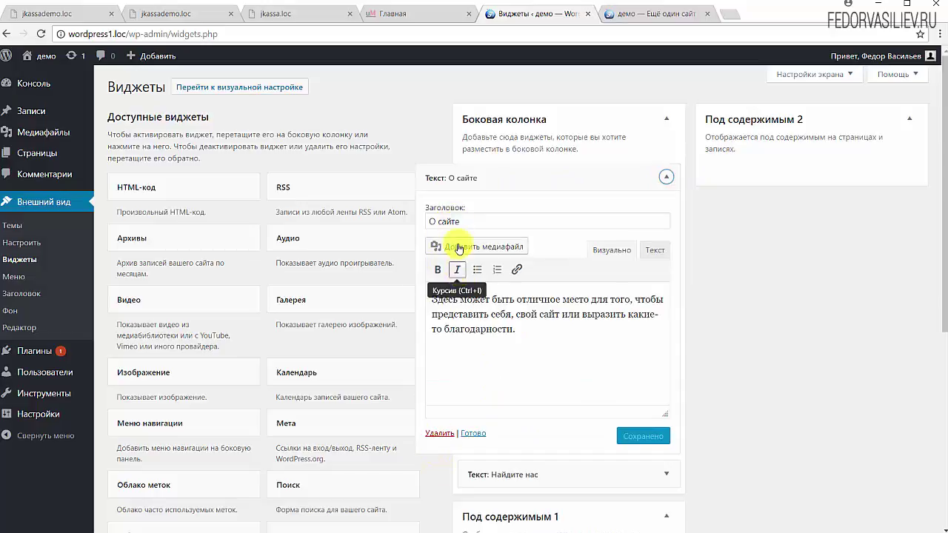
{"action": "triple_click", "coordinate": [531, 326]}
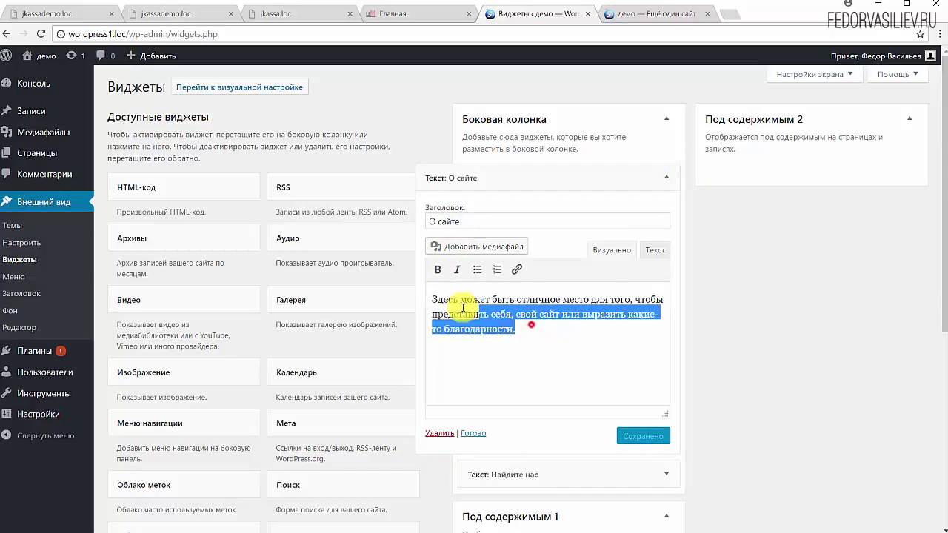
{"action": "left_click", "coordinate": [439, 433]}
{"action": "left_click", "coordinate": [646, 185]}
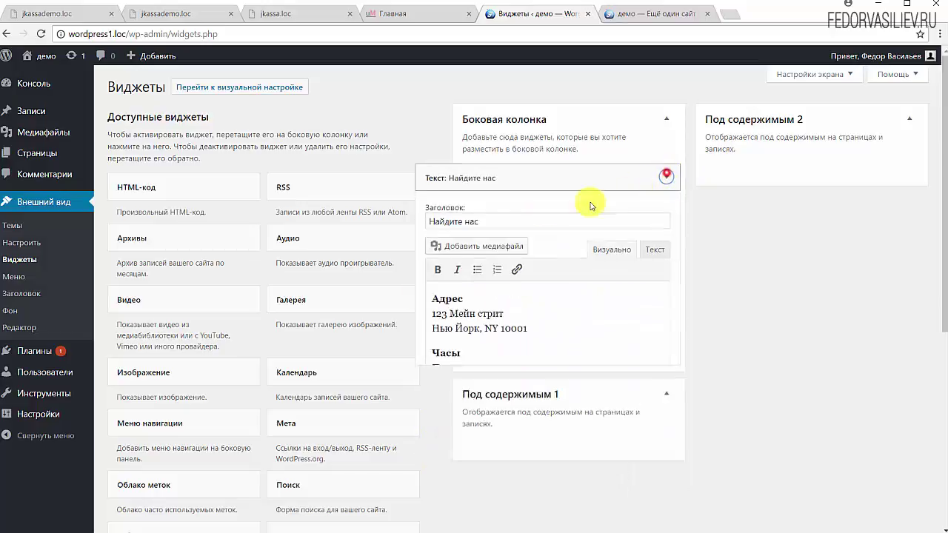
{"action": "left_click", "coordinate": [436, 434]}
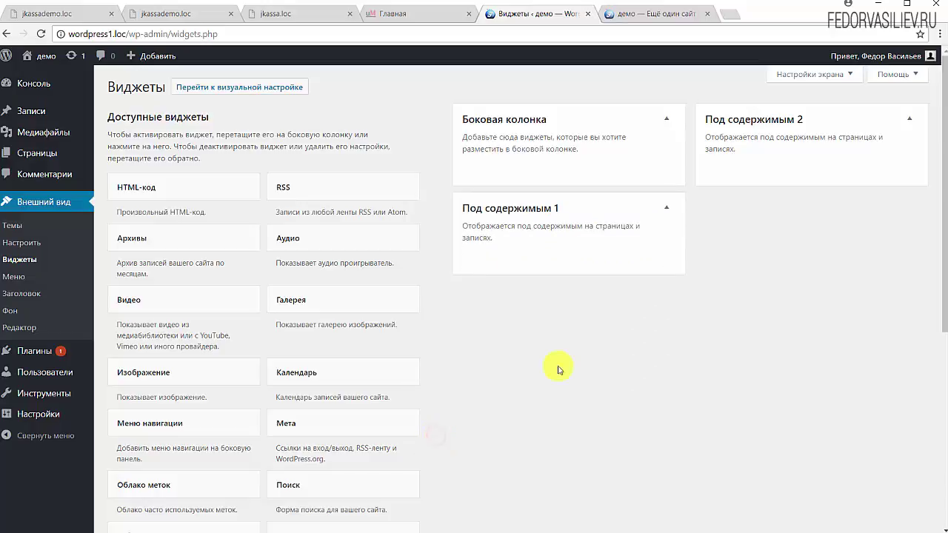
{"action": "scroll", "coordinate": [689, 349], "scroll_direction": "down", "scroll_amount": 3}
{"action": "scroll", "coordinate": [689, 349], "scroll_direction": "up", "scroll_amount": 3}
{"action": "left_click", "coordinate": [654, 14]}
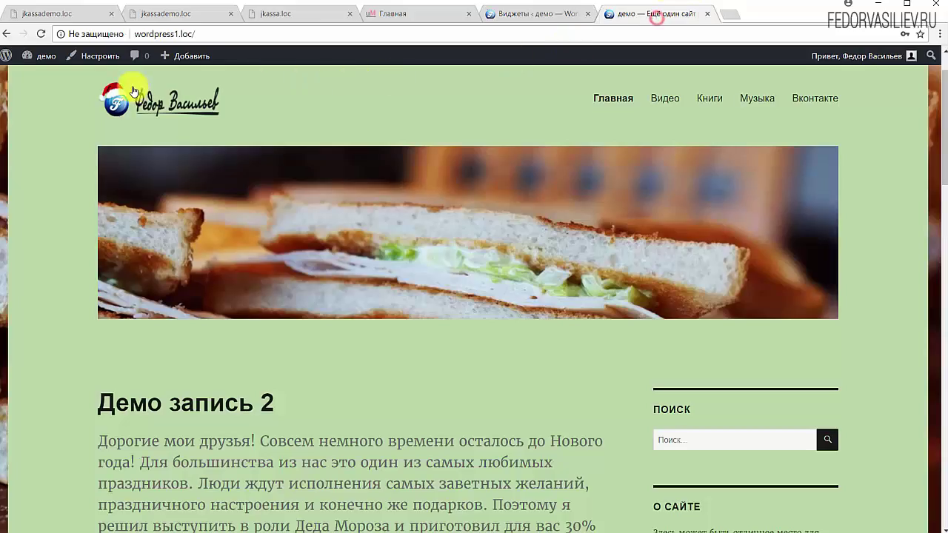
{"action": "left_click", "coordinate": [40, 33]}
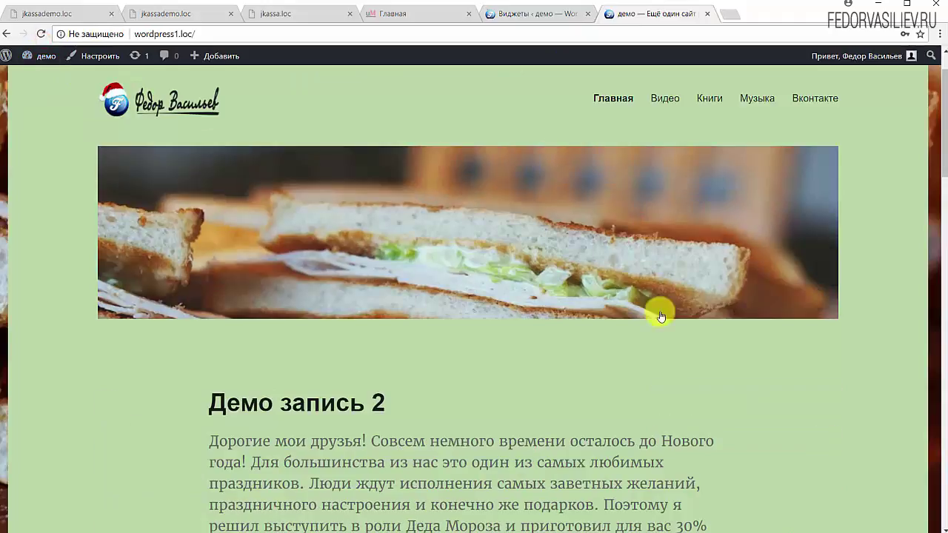
{"action": "scroll", "coordinate": [753, 348], "scroll_direction": "down", "scroll_amount": 3}
{"action": "scroll", "coordinate": [753, 347], "scroll_direction": "down", "scroll_amount": 4}
{"action": "scroll", "coordinate": [775, 260], "scroll_direction": "up", "scroll_amount": 2}
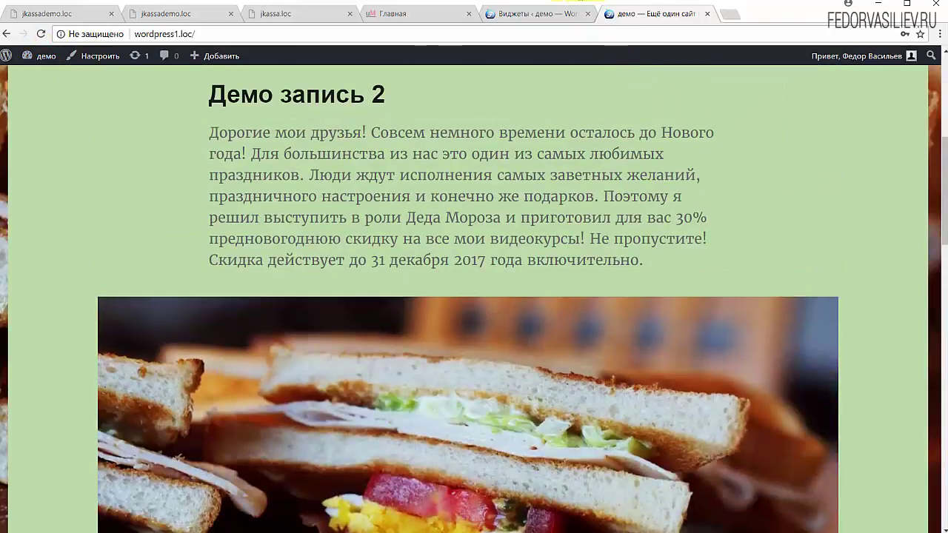
{"action": "left_click", "coordinate": [533, 14]}
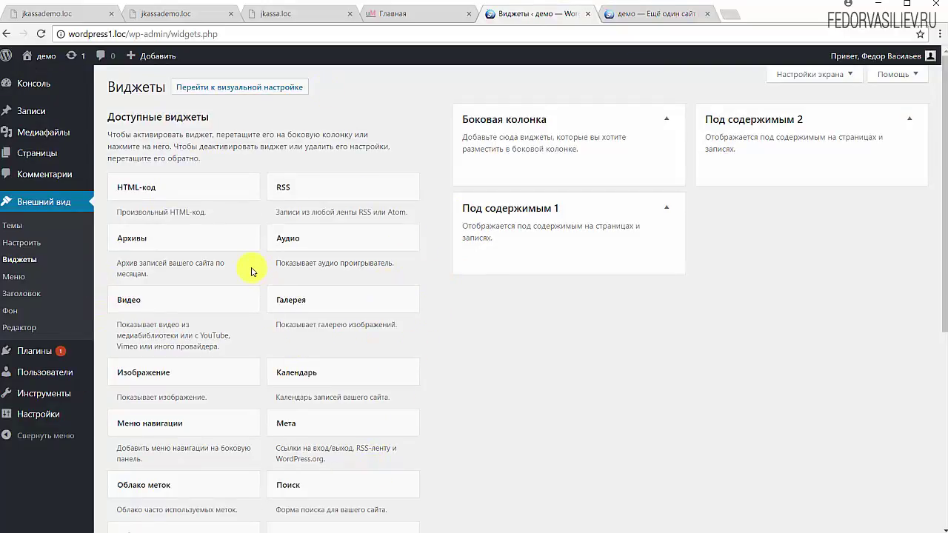
- Find Облако меток in the available widgets and open its area chooser
{"action": "scroll", "coordinate": [185, 382], "scroll_direction": "down", "scroll_amount": 3}
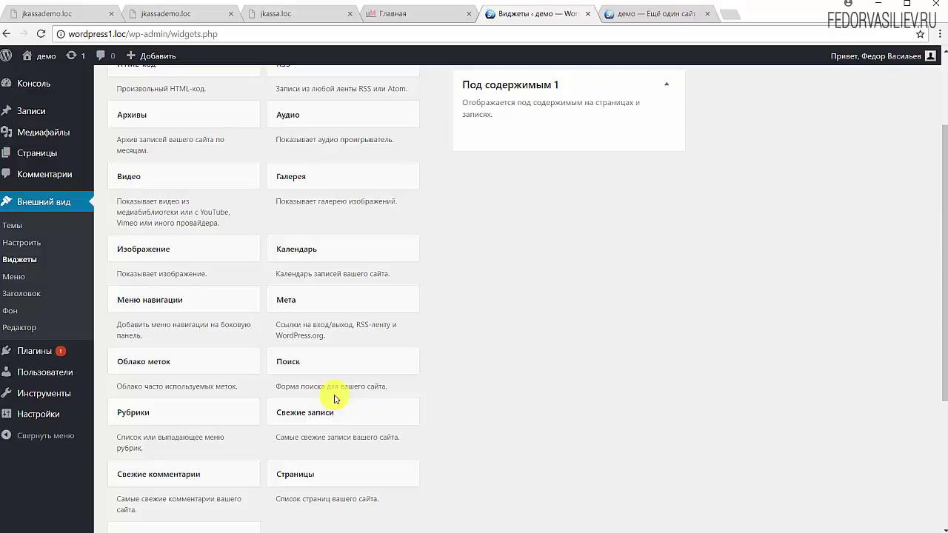
{"action": "scroll", "coordinate": [335, 388], "scroll_direction": "up", "scroll_amount": 2}
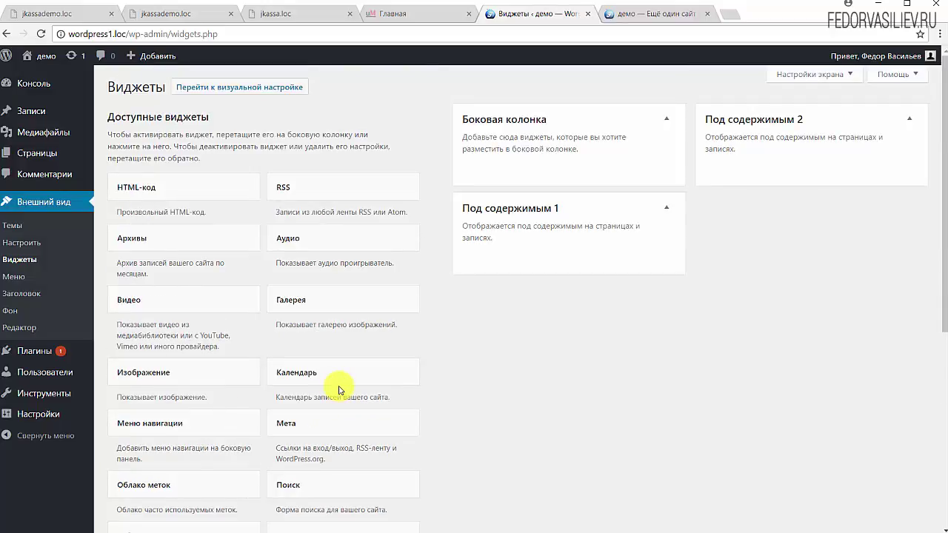
{"action": "scroll", "coordinate": [339, 390], "scroll_direction": "down", "scroll_amount": 4}
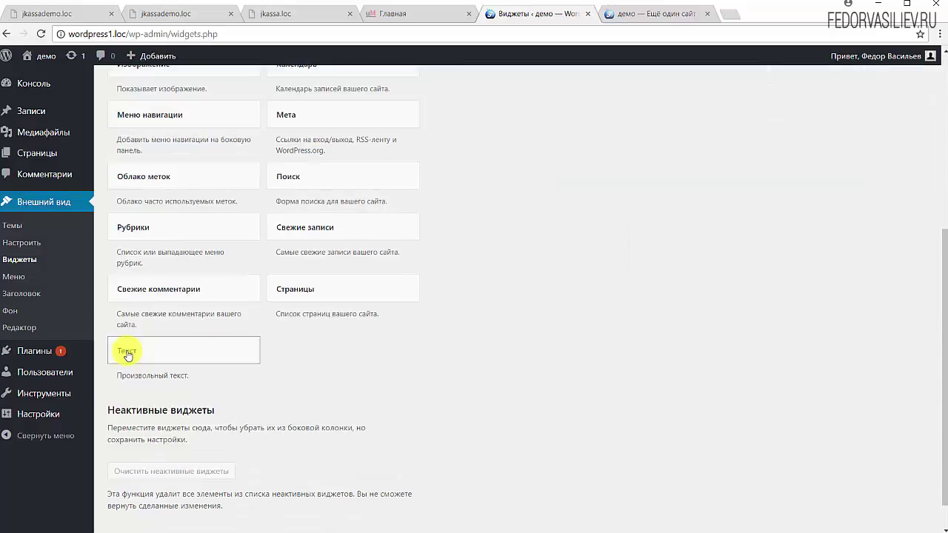
{"action": "left_click", "coordinate": [155, 186]}
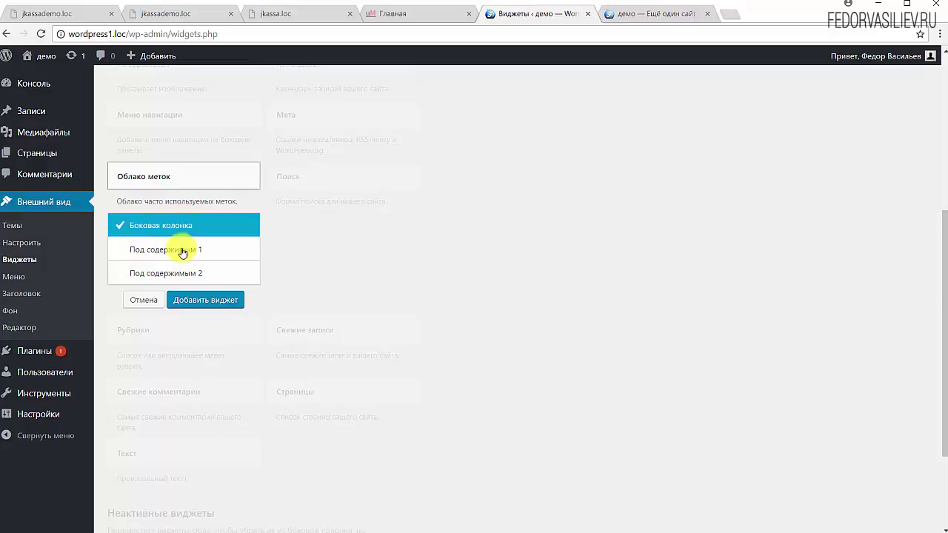
- Add the Облако меток widget to Боковая колонка, titled Метки, with Метки taxonomy and tag counts, and save
{"action": "left_click", "coordinate": [208, 306]}
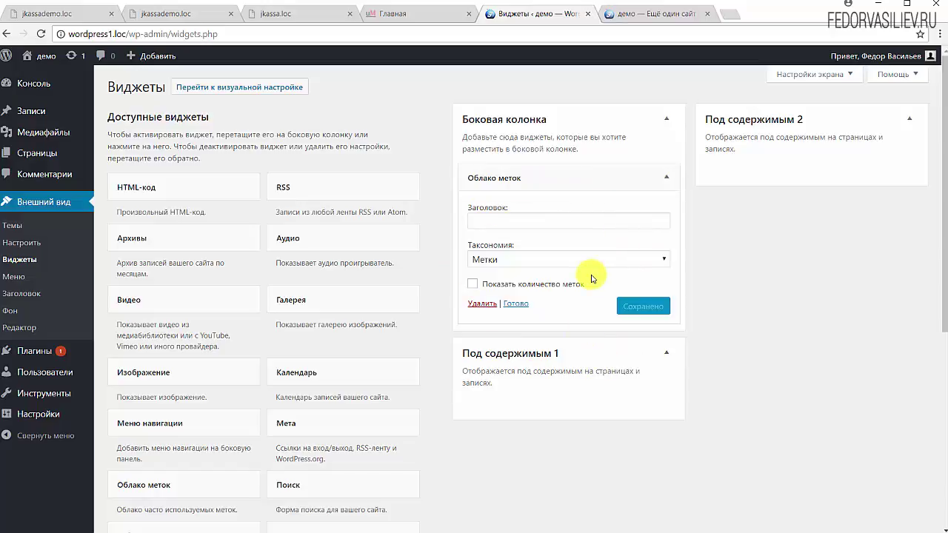
{"action": "left_click", "coordinate": [536, 218]}
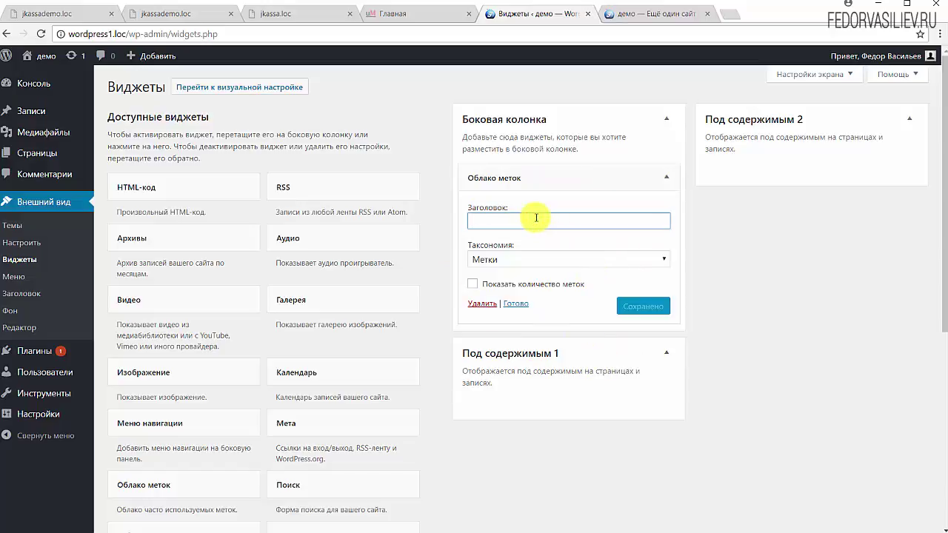
{"action": "type", "text": "Метки"}
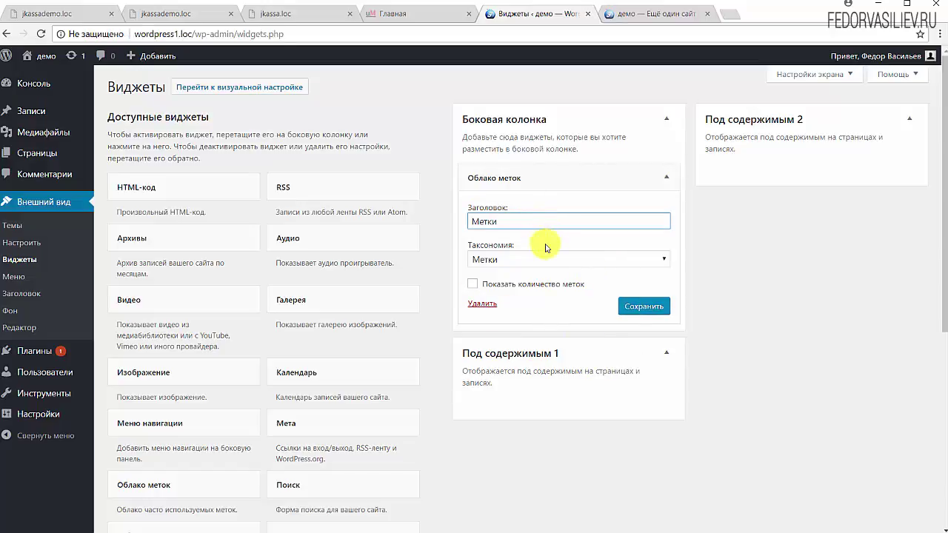
{"action": "left_click", "coordinate": [541, 259]}
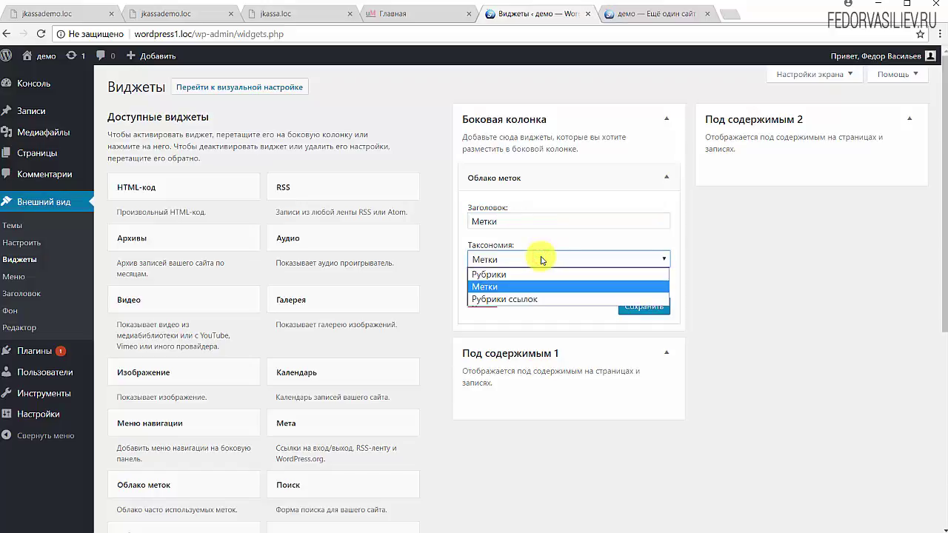
{"action": "left_click", "coordinate": [552, 240]}
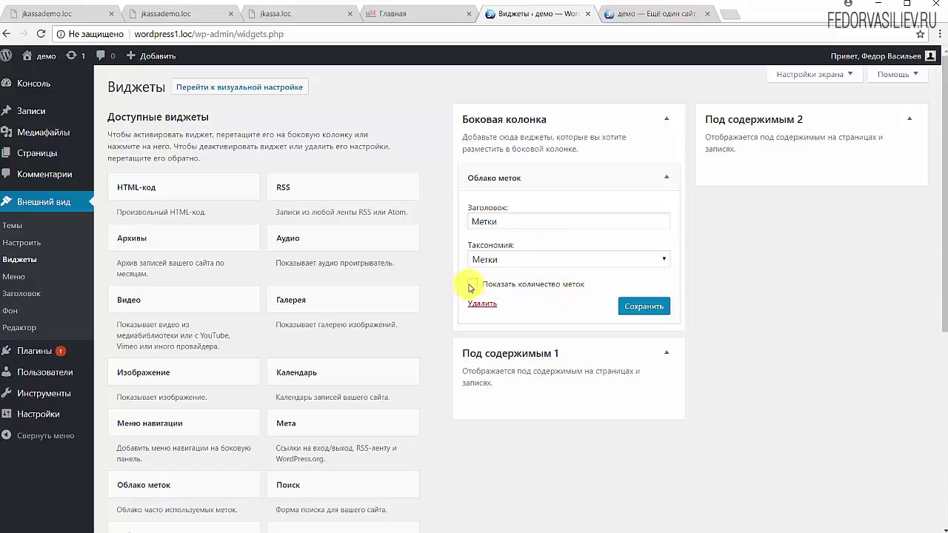
{"action": "left_click", "coordinate": [471, 284]}
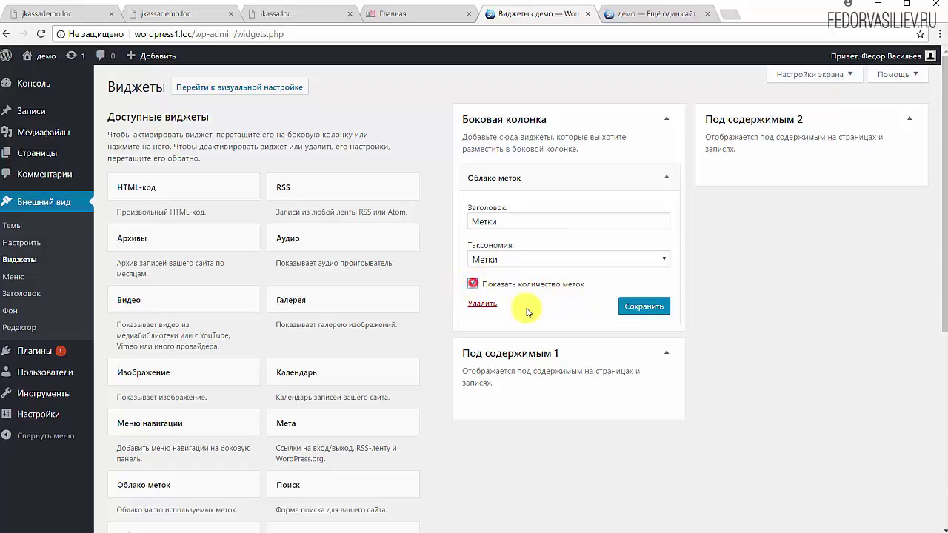
{"action": "left_click", "coordinate": [635, 311]}
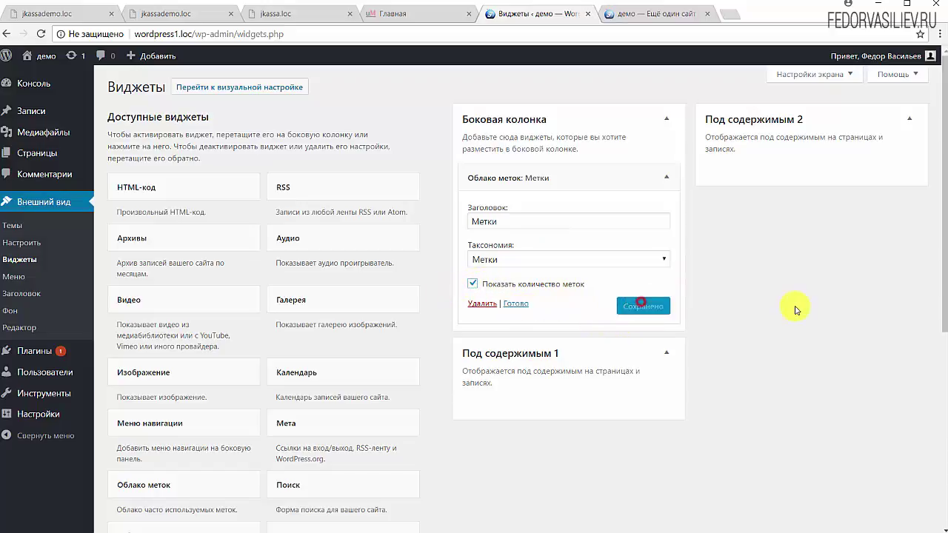
{"action": "left_click", "coordinate": [514, 304]}
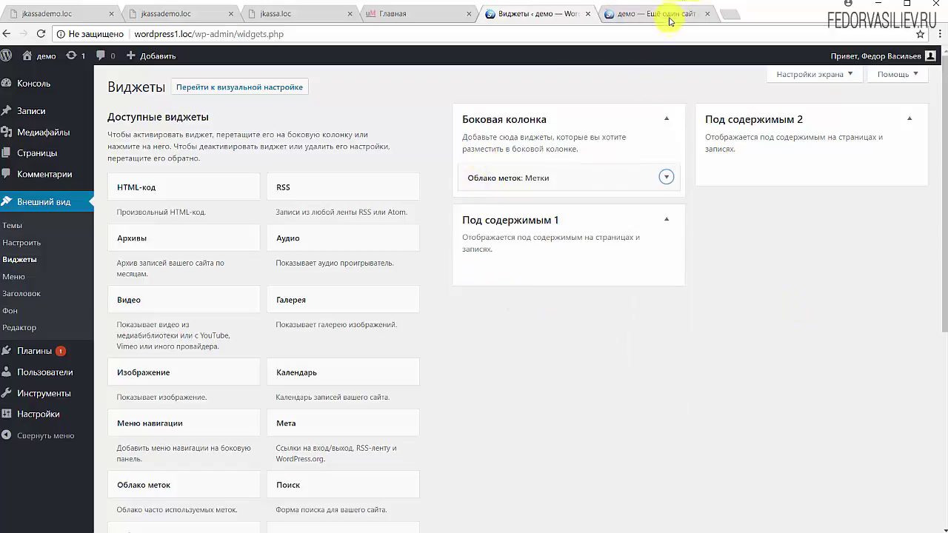
{"action": "left_click", "coordinate": [652, 14]}
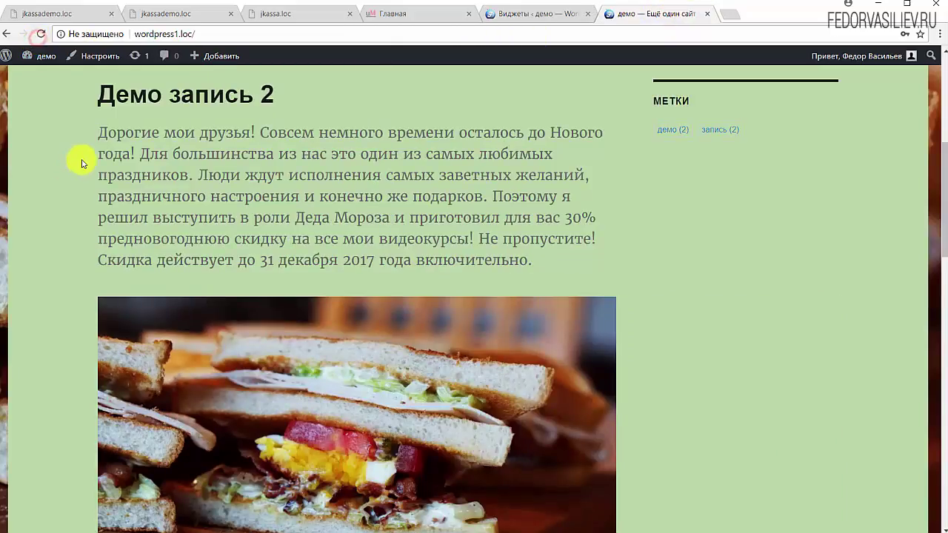
{"action": "scroll", "coordinate": [656, 237], "scroll_direction": "up", "scroll_amount": 2}
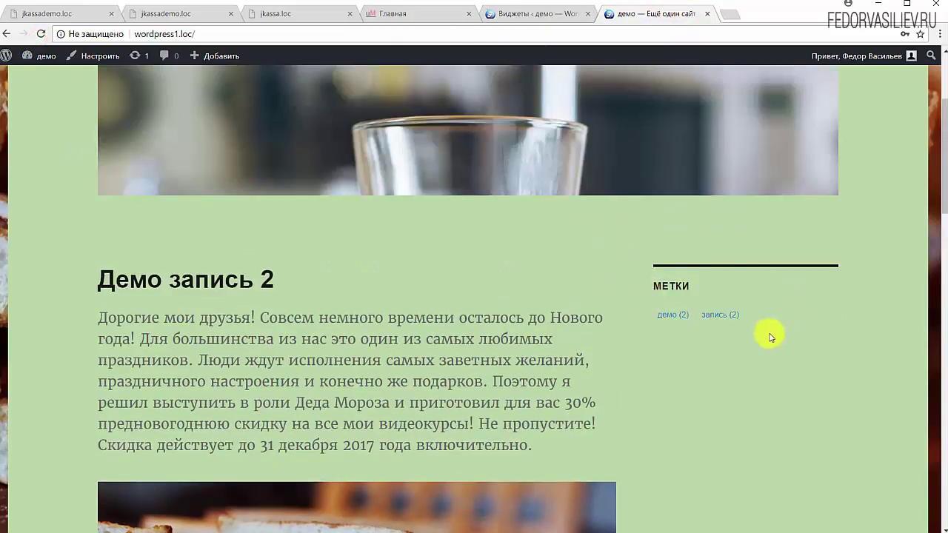
{"action": "left_click", "coordinate": [672, 317]}
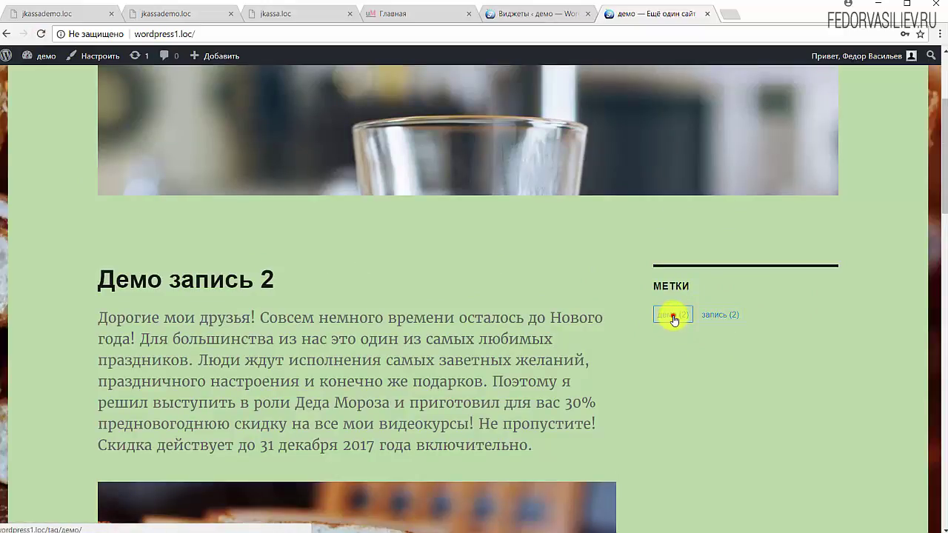
{"action": "scroll", "coordinate": [332, 303], "scroll_direction": "down", "scroll_amount": 7}
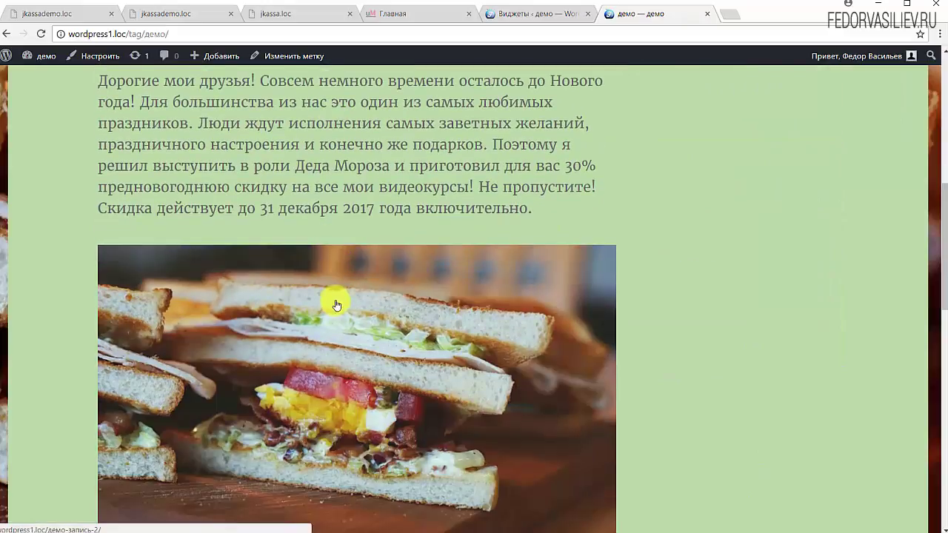
{"action": "scroll", "coordinate": [336, 305], "scroll_direction": "up", "scroll_amount": 3}
{"action": "scroll", "coordinate": [620, 282], "scroll_direction": "up", "scroll_amount": 2}
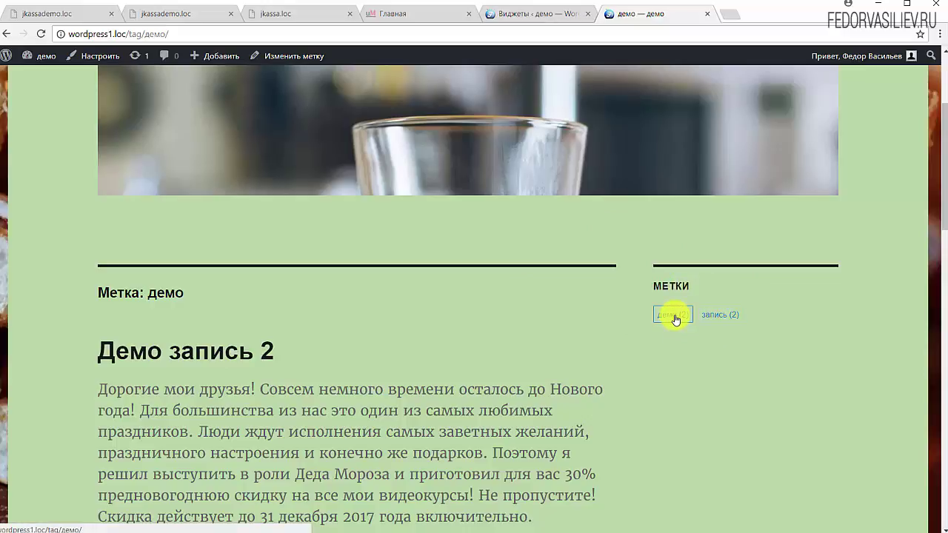
{"action": "scroll", "coordinate": [815, 296], "scroll_direction": "down", "scroll_amount": 1}
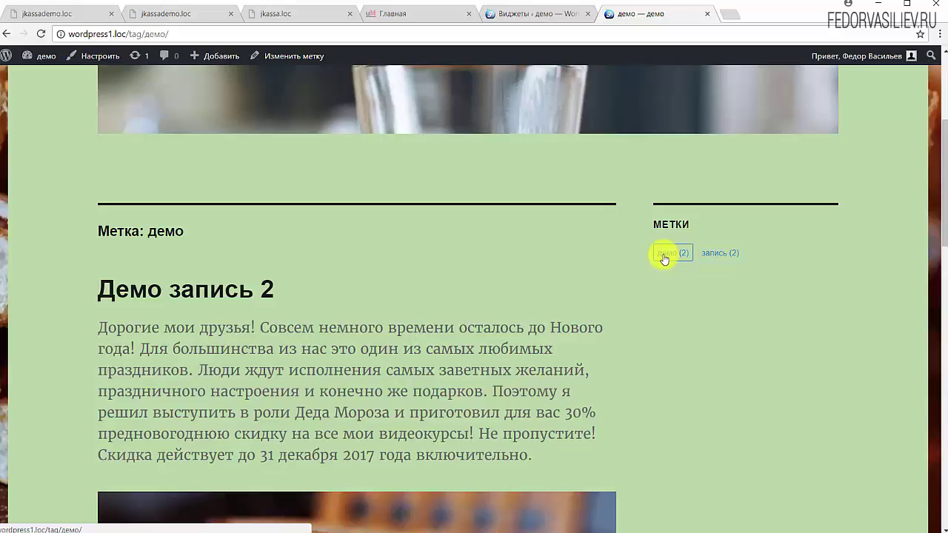
{"action": "left_click", "coordinate": [671, 256]}
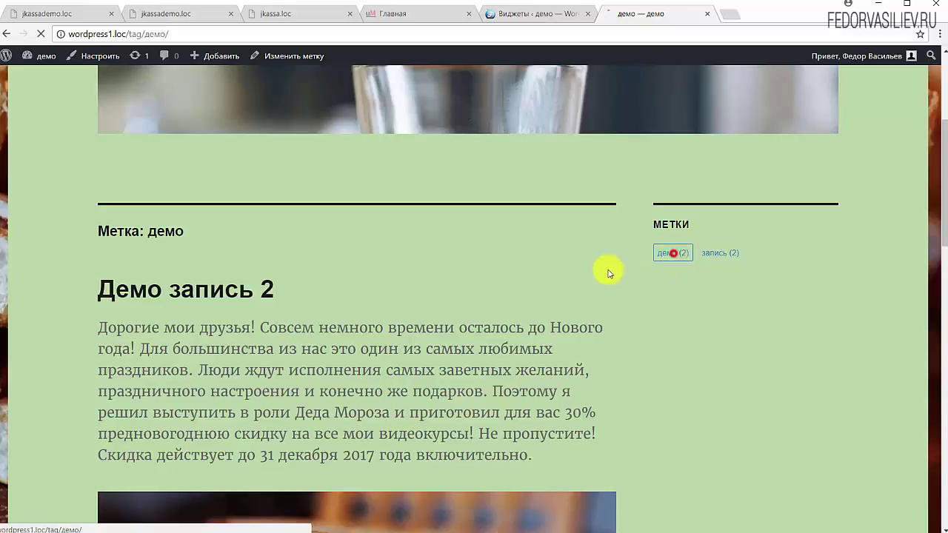
{"action": "scroll", "coordinate": [380, 317], "scroll_direction": "down", "scroll_amount": 10}
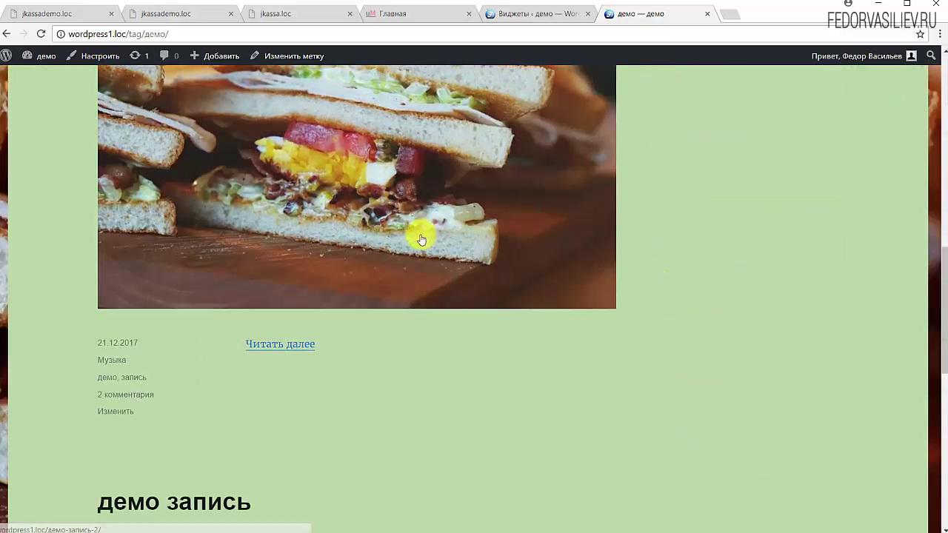
{"action": "scroll", "coordinate": [420, 240], "scroll_direction": "down", "scroll_amount": 8}
{"action": "scroll", "coordinate": [250, 268], "scroll_direction": "up", "scroll_amount": 15}
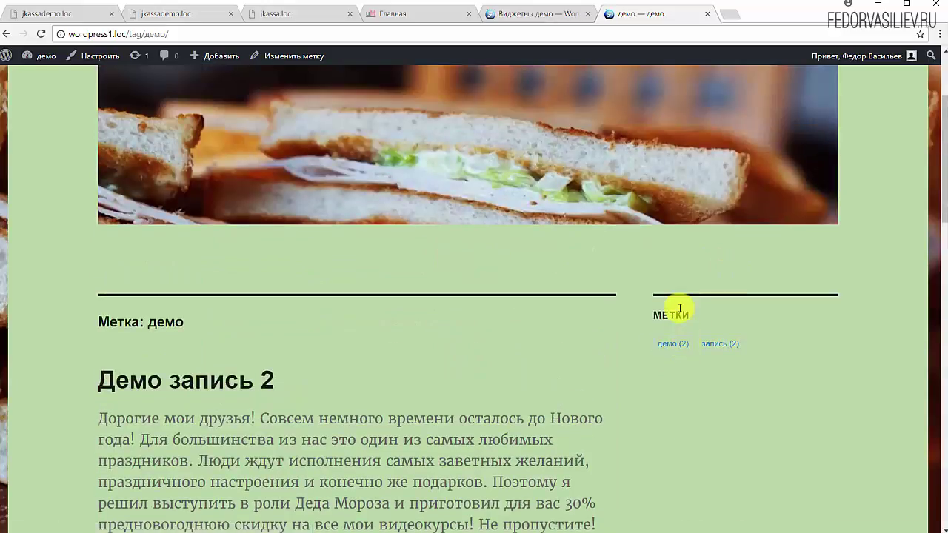
{"action": "left_click", "coordinate": [557, 15]}
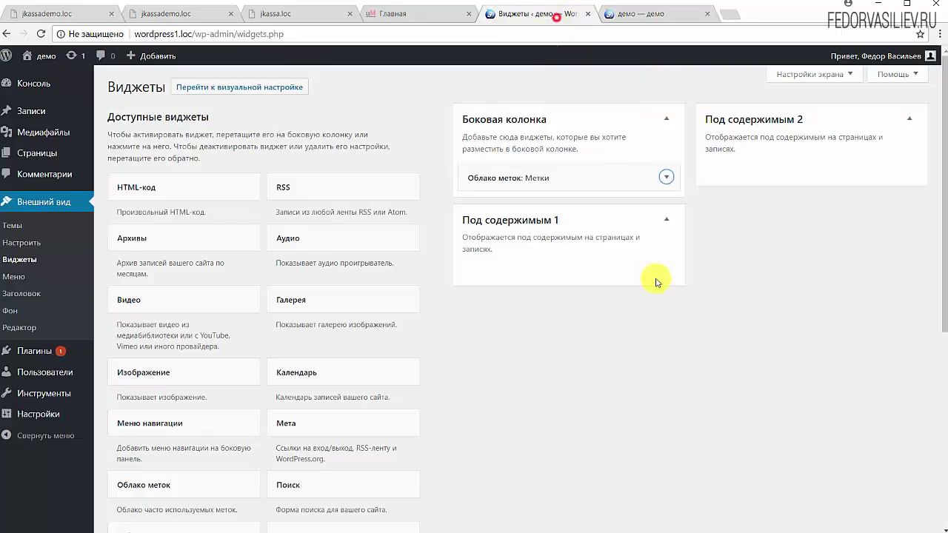
- Add a Текст widget to Боковая колонка
{"action": "scroll", "coordinate": [221, 373], "scroll_direction": "down", "scroll_amount": 3}
{"action": "scroll", "coordinate": [222, 454], "scroll_direction": "down", "scroll_amount": 2}
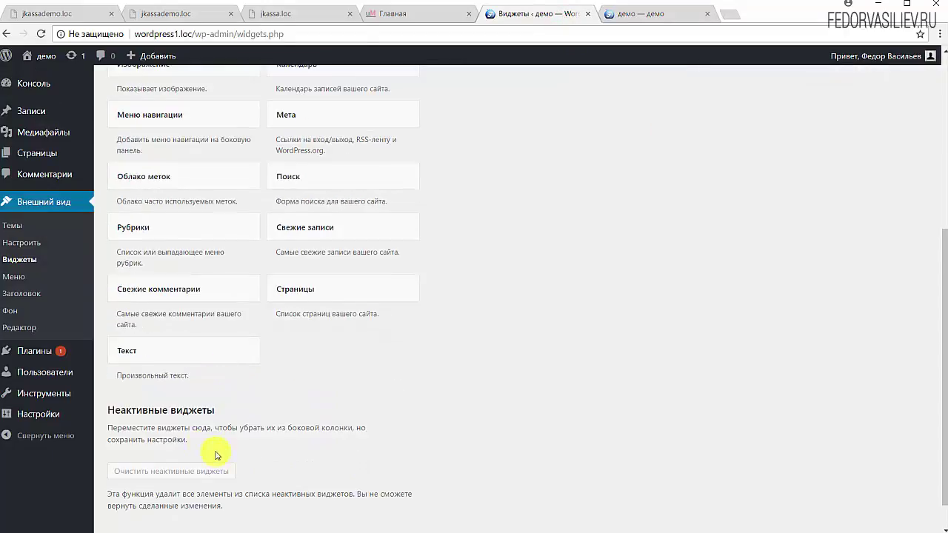
{"action": "left_click", "coordinate": [157, 347]}
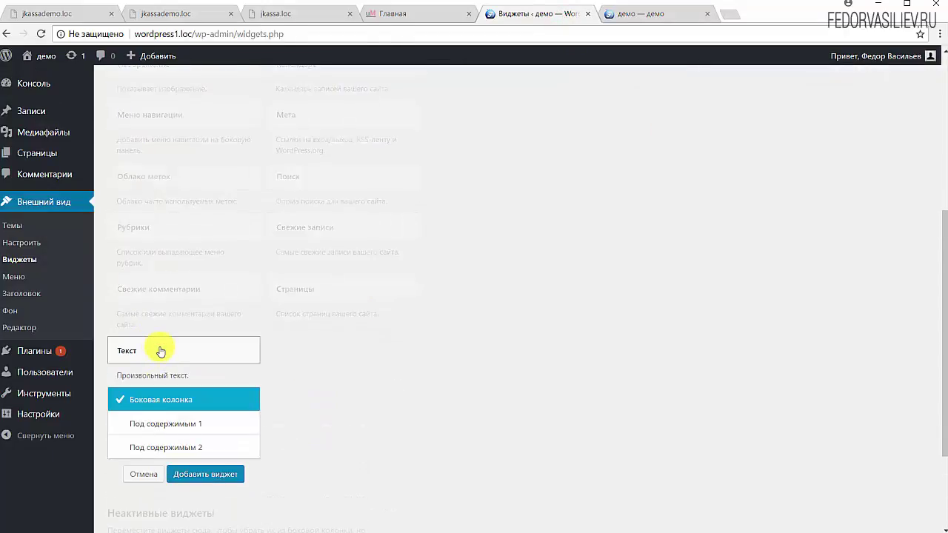
{"action": "left_click", "coordinate": [197, 476]}
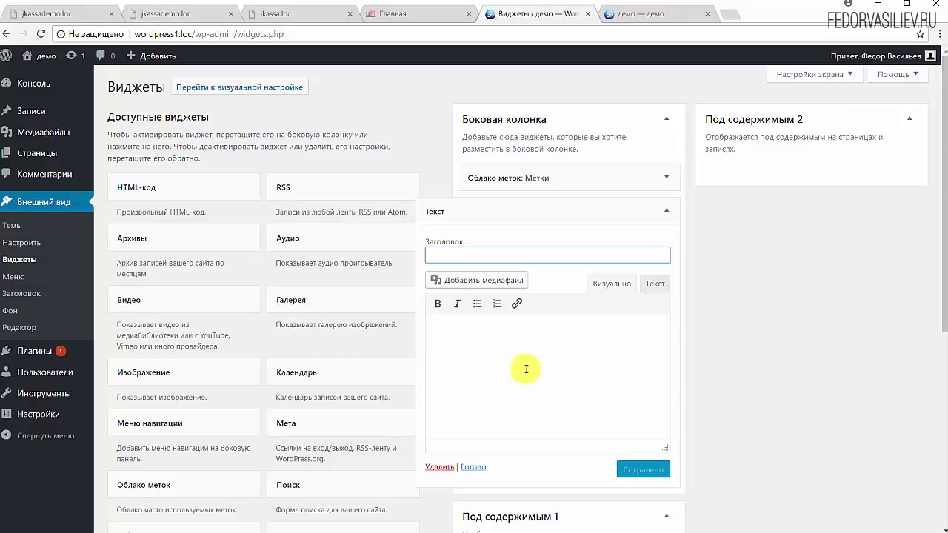
- Title the Text widget демо, make its body a bold демо, and save it
{"action": "left_click", "coordinate": [488, 254]}
{"action": "type", "text": "демо"}
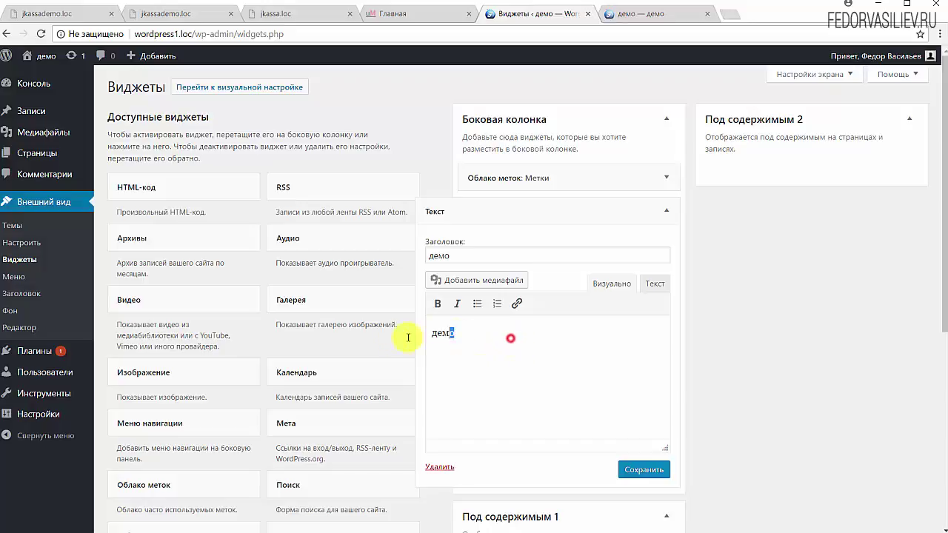
{"action": "left_click_drag", "start_coordinate": [408, 338], "coordinate": [415, 335]}
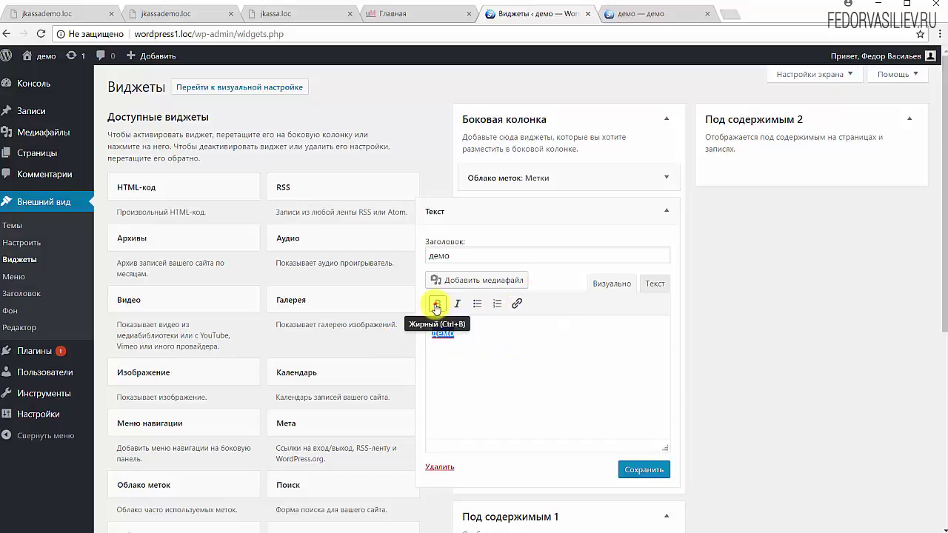
{"action": "left_click", "coordinate": [436, 305]}
{"action": "left_click", "coordinate": [513, 352]}
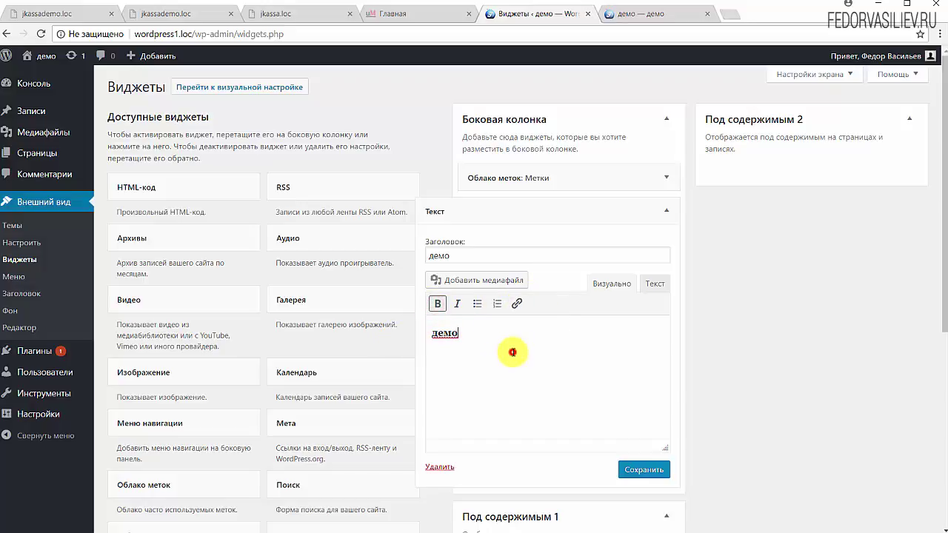
{"action": "left_click", "coordinate": [655, 284]}
{"action": "left_click", "coordinate": [589, 282]}
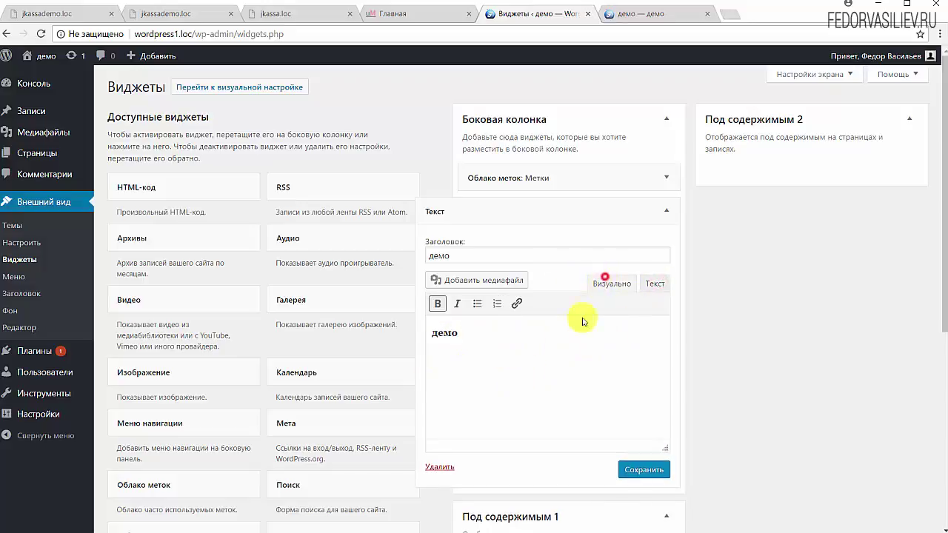
{"action": "left_click", "coordinate": [655, 471]}
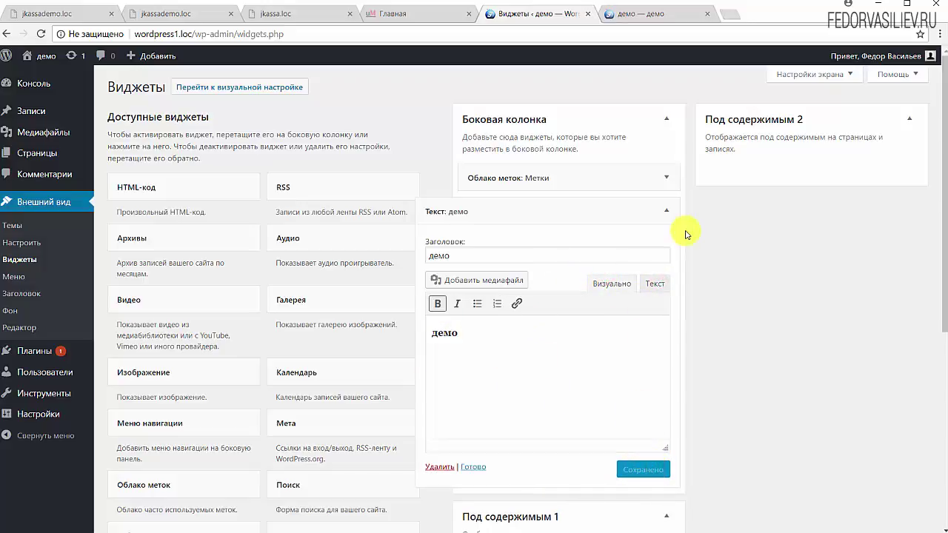
{"action": "left_click", "coordinate": [473, 466]}
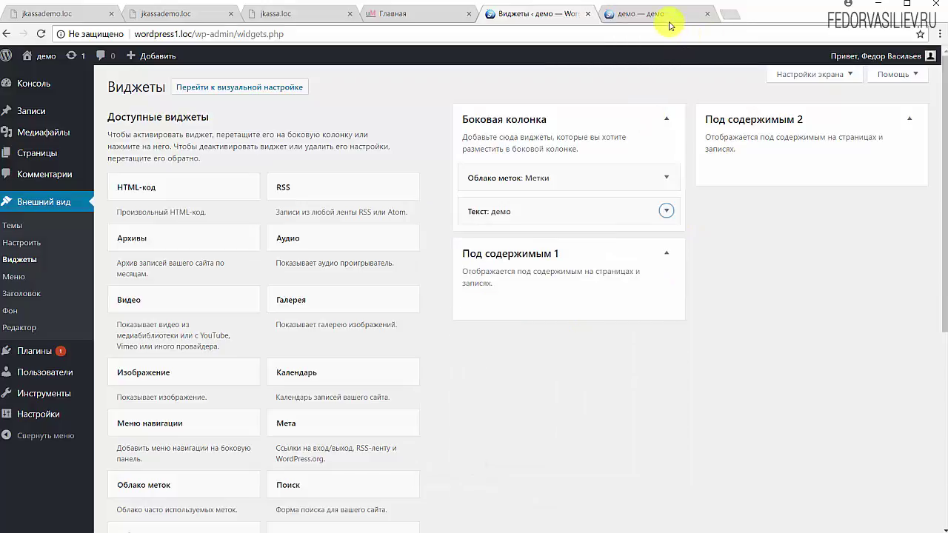
- Check the демо tag page sidebar, then move the Текст: демо widget above the tag cloud
{"action": "left_click", "coordinate": [668, 18]}
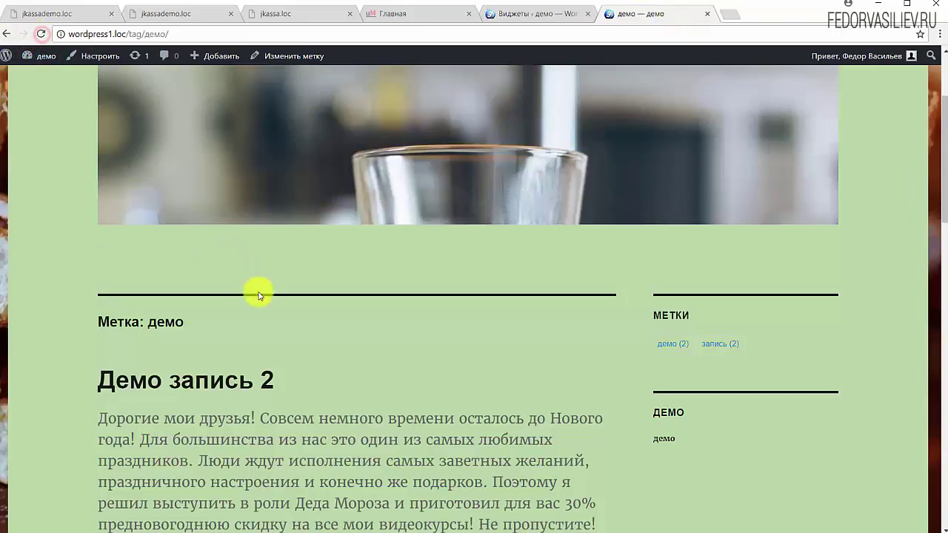
{"action": "scroll", "coordinate": [254, 292], "scroll_direction": "down", "scroll_amount": 2}
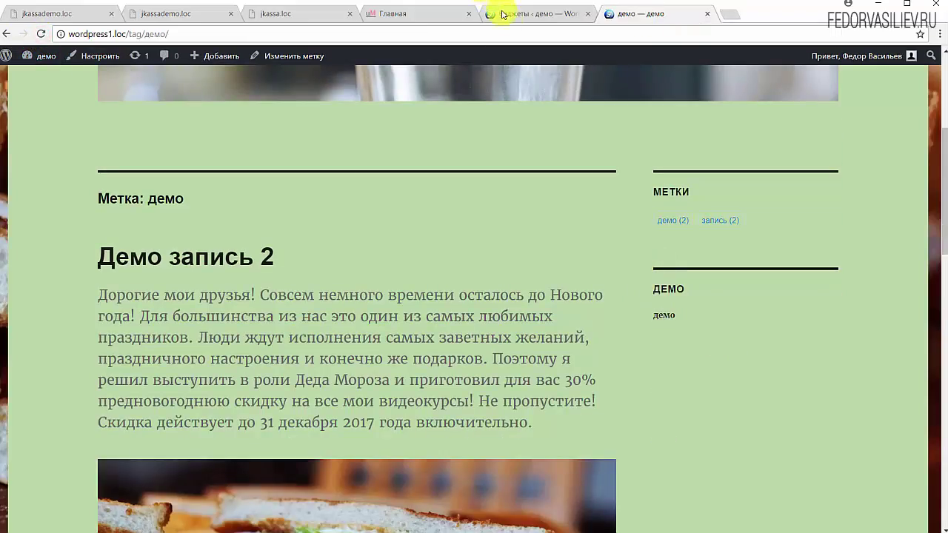
{"action": "left_click", "coordinate": [502, 15]}
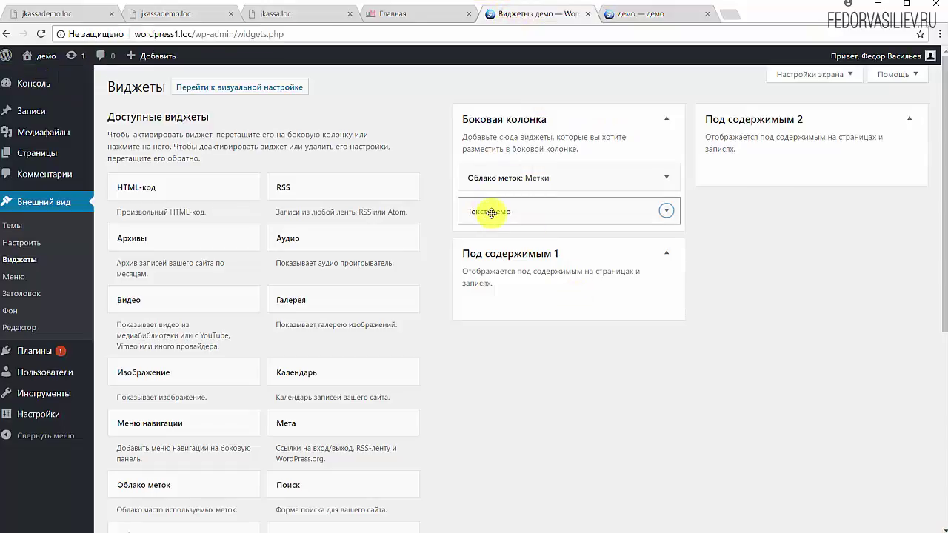
{"action": "left_click_drag", "start_coordinate": [498, 214], "coordinate": [504, 176]}
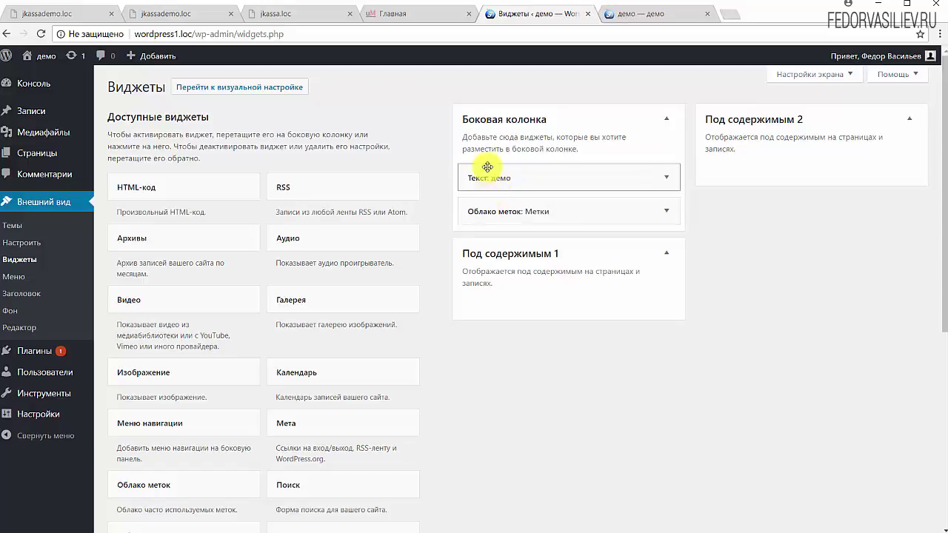
- Reload the демо tag page to confirm the ДЕМО block now precedes МЕТКИ
{"action": "left_click", "coordinate": [645, 19]}
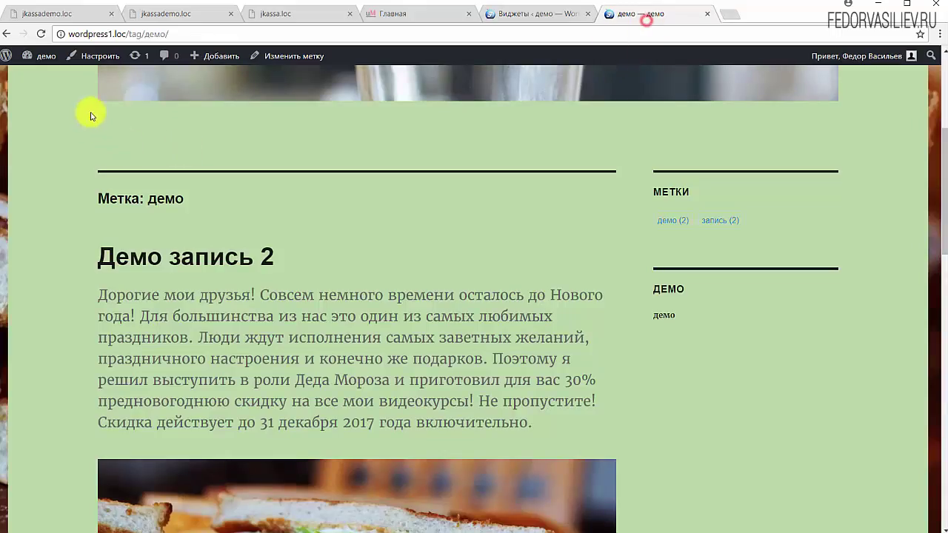
{"action": "left_click", "coordinate": [43, 34]}
{"action": "left_click_drag", "start_coordinate": [688, 222], "coordinate": [628, 158]}
{"action": "left_click", "coordinate": [627, 157]}
{"action": "left_click", "coordinate": [540, 17]}
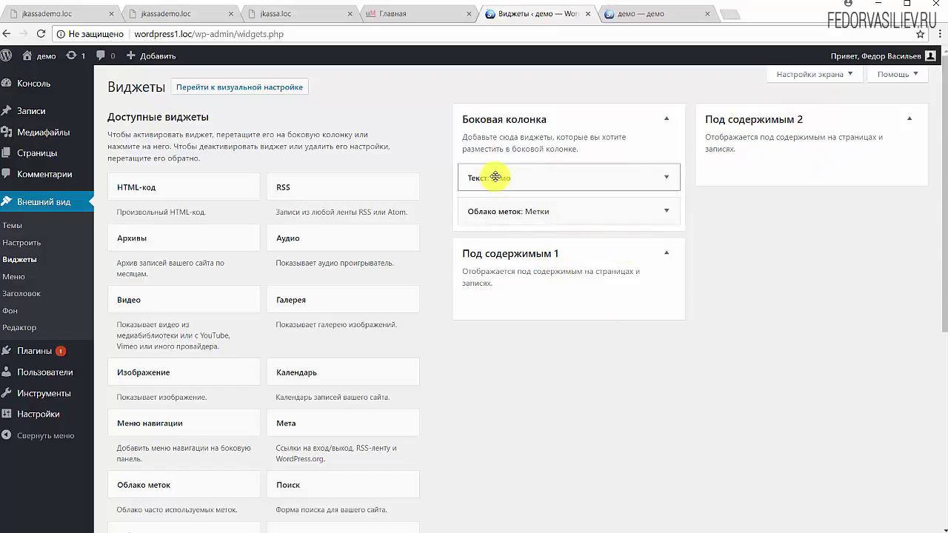
- Drag the Текст: демо widget into Под содержимым 2 and confirm the tag page sidebar shows only МЕТКИ
{"action": "left_click_drag", "start_coordinate": [495, 179], "coordinate": [495, 329]}
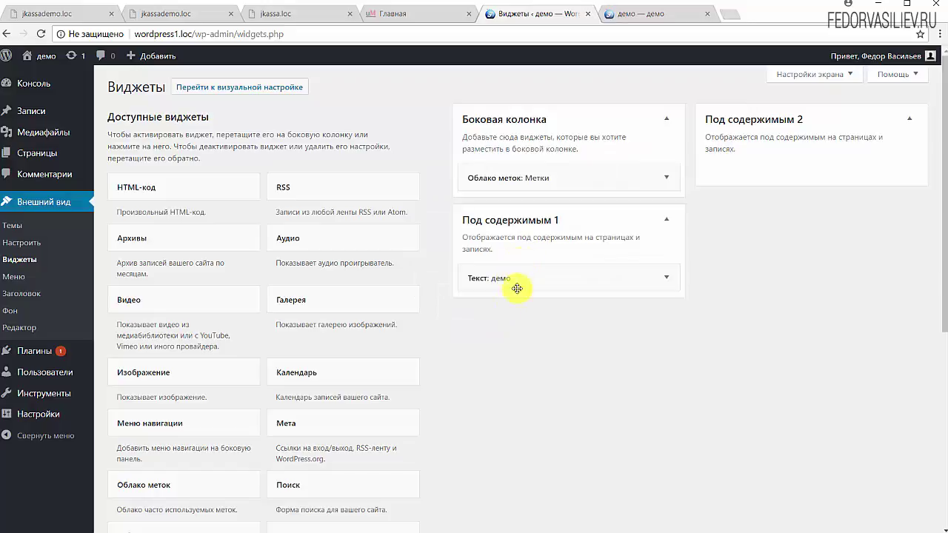
{"action": "left_click_drag", "start_coordinate": [513, 275], "coordinate": [770, 169]}
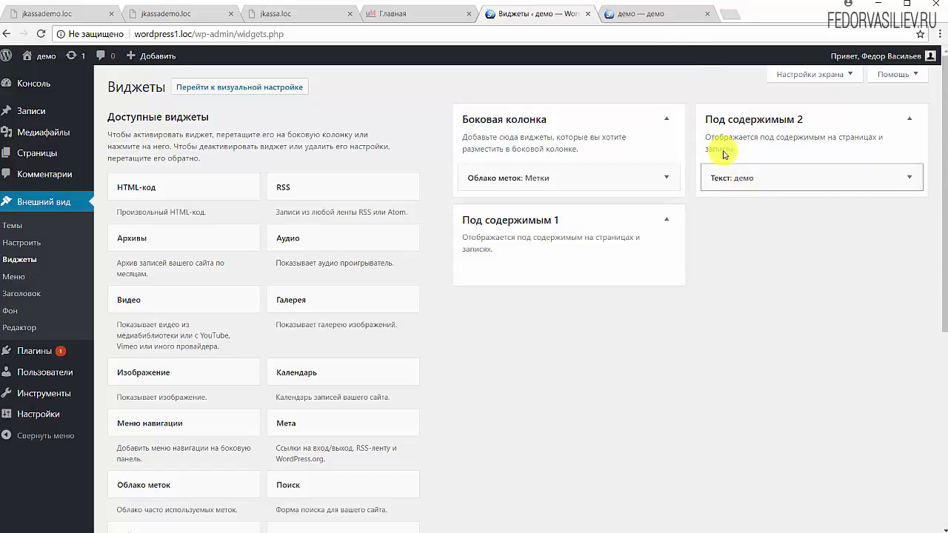
{"action": "left_click", "coordinate": [650, 13]}
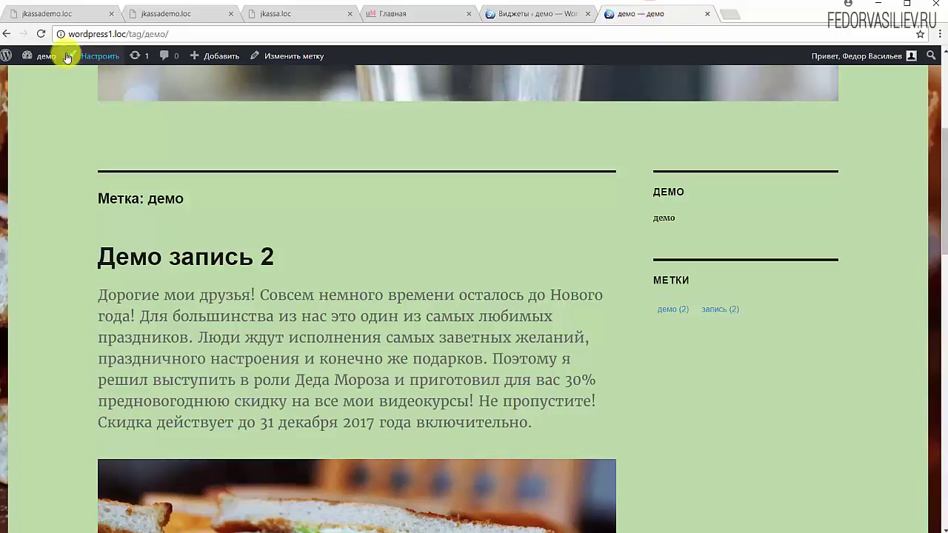
{"action": "left_click", "coordinate": [41, 33]}
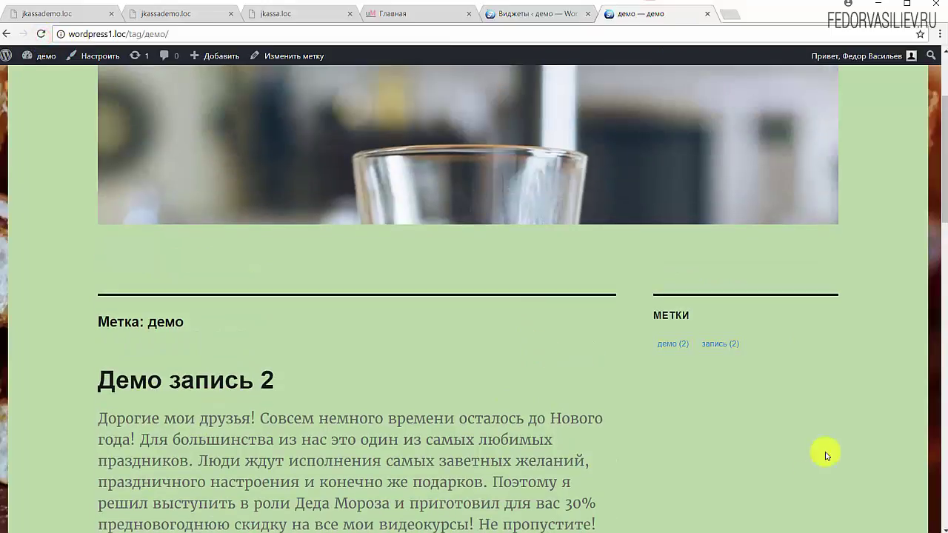
{"action": "left_click", "coordinate": [688, 343]}
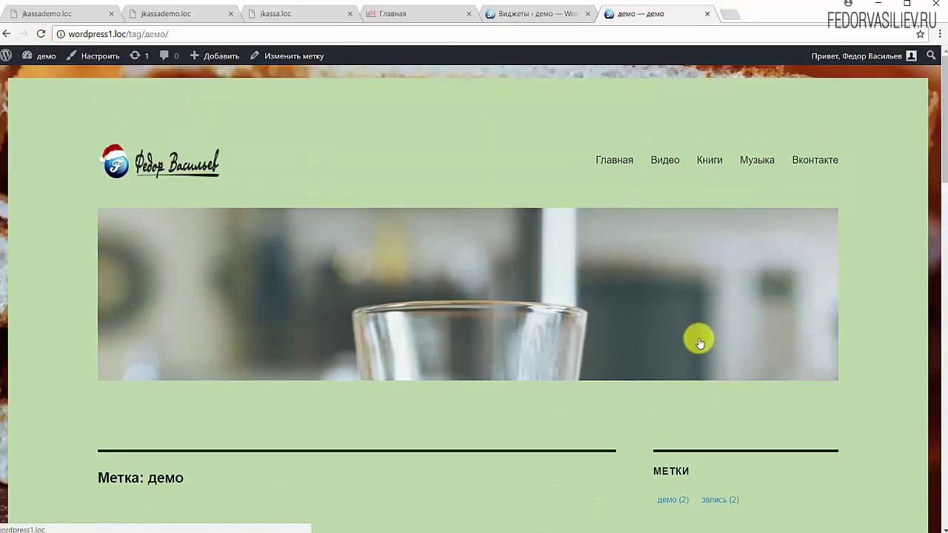
{"action": "key", "text": "ctrl+shift+Tab"}
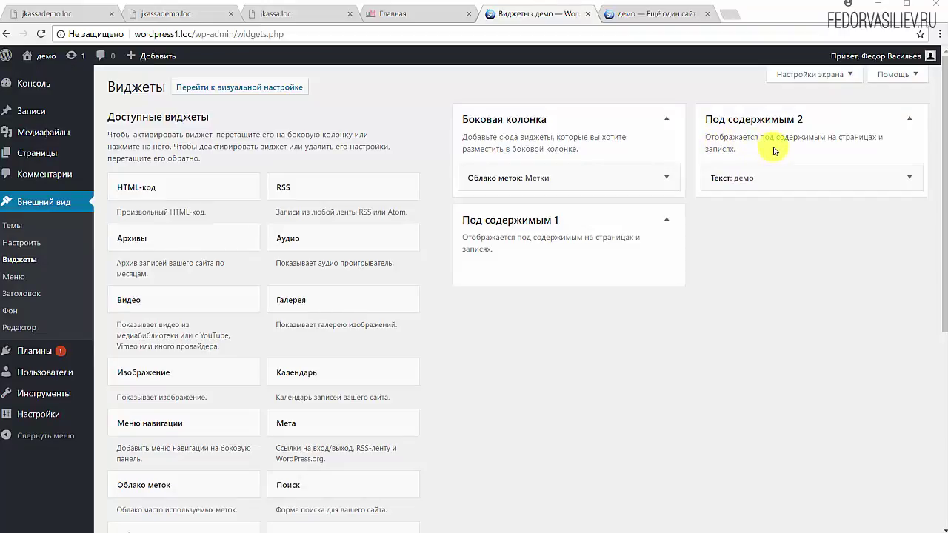
{"action": "left_click", "coordinate": [616, 13]}
{"action": "scroll", "coordinate": [474, 311], "scroll_direction": "down", "scroll_amount": 10}
{"action": "scroll", "coordinate": [450, 407], "scroll_direction": "down", "scroll_amount": 10}
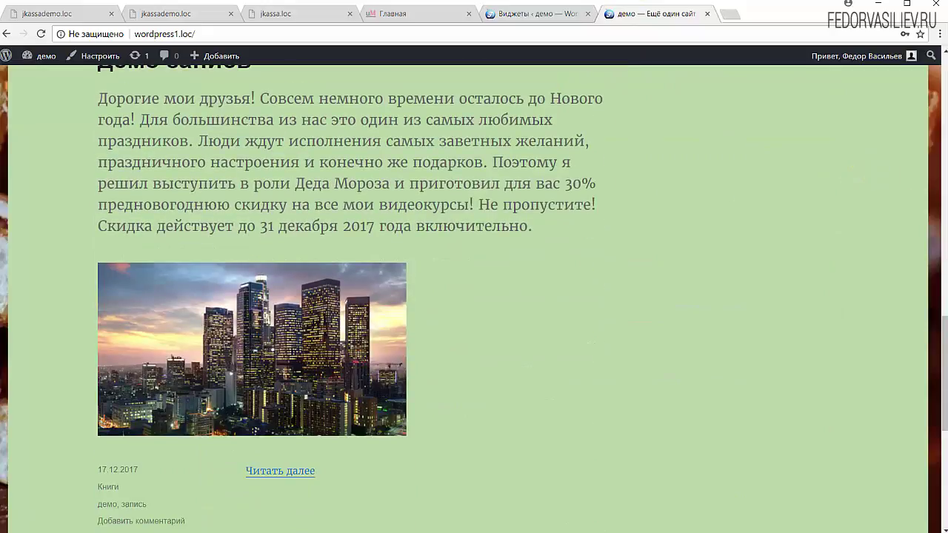
{"action": "scroll", "coordinate": [730, 284], "scroll_direction": "up", "scroll_amount": 3}
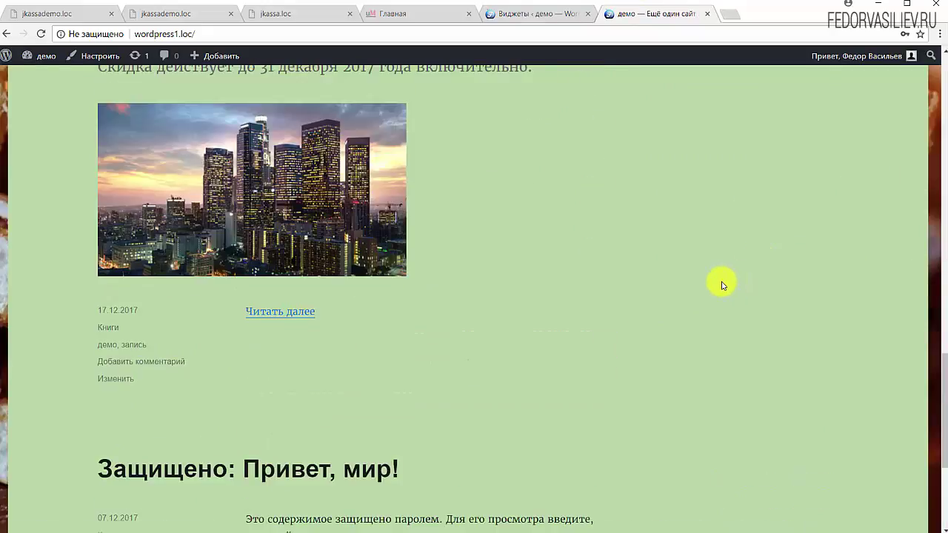
{"action": "scroll", "coordinate": [719, 281], "scroll_direction": "up", "scroll_amount": 2}
{"action": "scroll", "coordinate": [719, 281], "scroll_direction": "down", "scroll_amount": 2}
{"action": "left_click", "coordinate": [267, 310]}
{"action": "scroll", "coordinate": [363, 274], "scroll_direction": "down", "scroll_amount": 10}
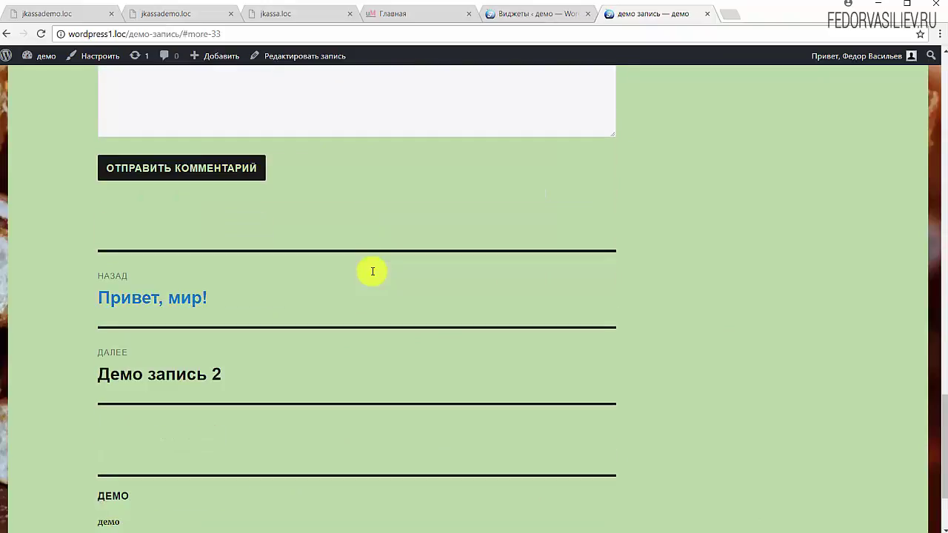
{"action": "left_click_drag", "start_coordinate": [141, 401], "coordinate": [99, 370]}
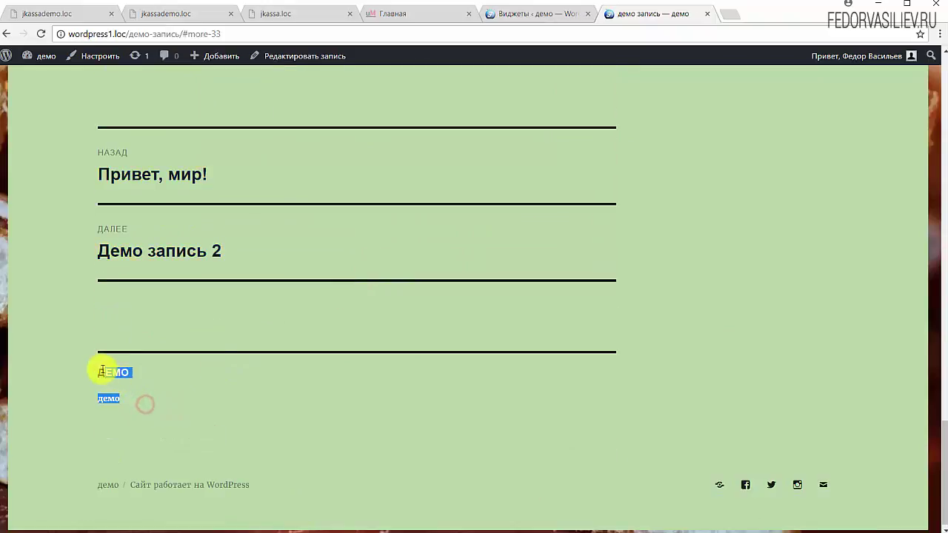
{"action": "left_click", "coordinate": [554, 16]}
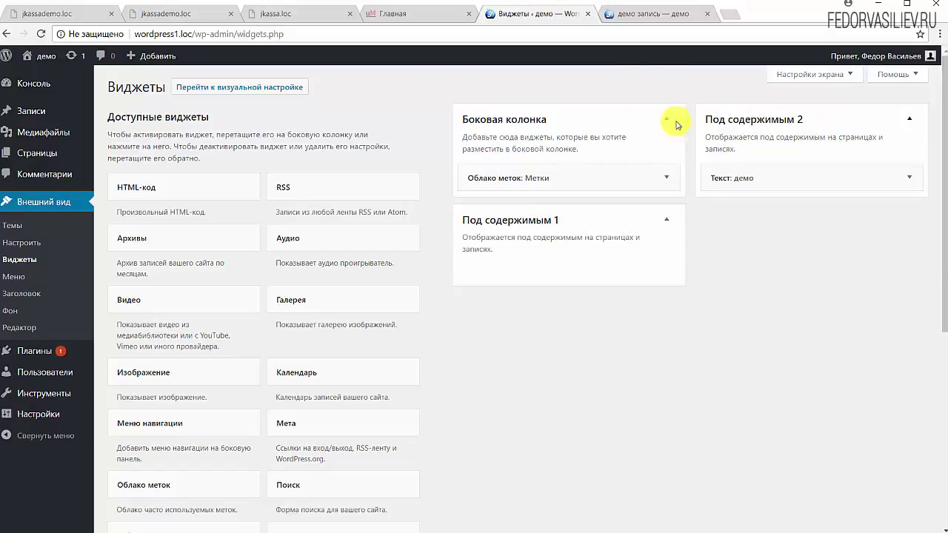
{"action": "left_click", "coordinate": [677, 14]}
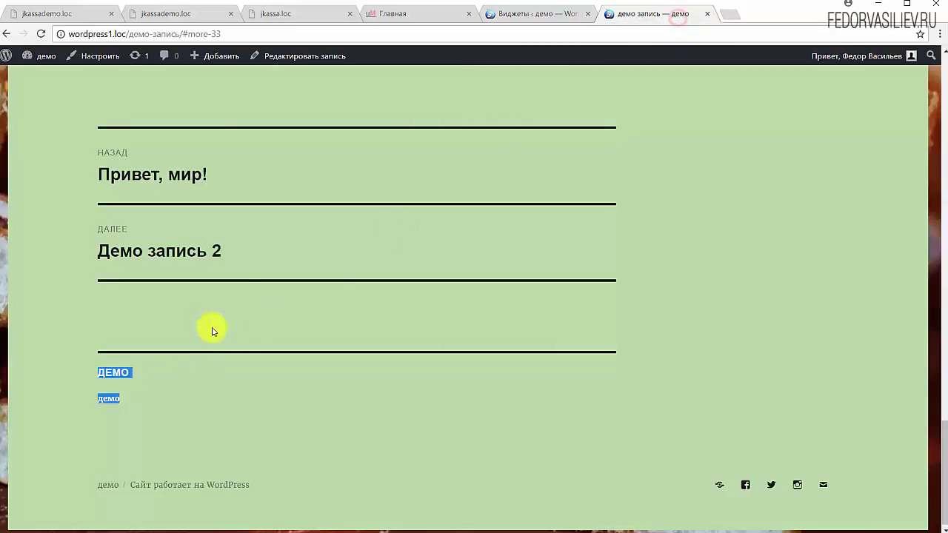
{"action": "left_click", "coordinate": [562, 14]}
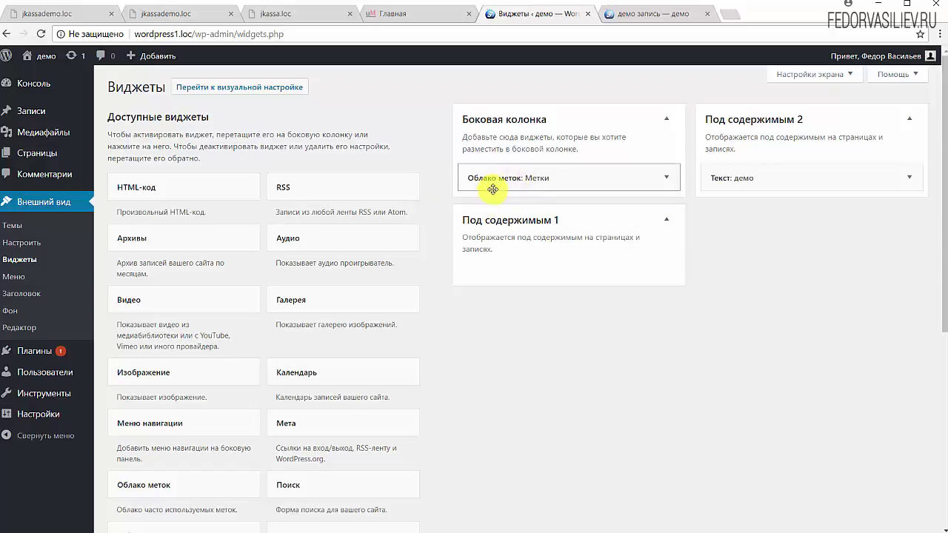
{"action": "left_click", "coordinate": [500, 177]}
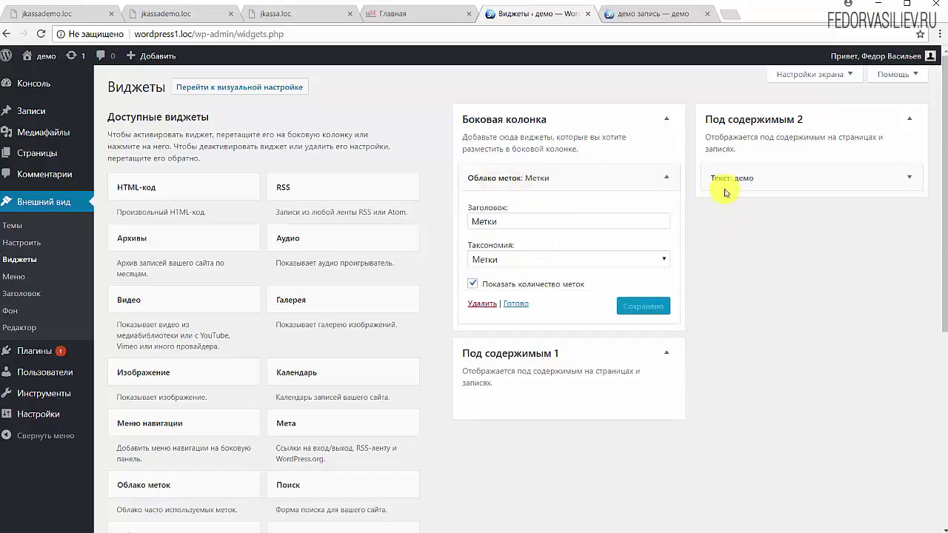
{"action": "left_click_drag", "start_coordinate": [620, 184], "coordinate": [526, 182]}
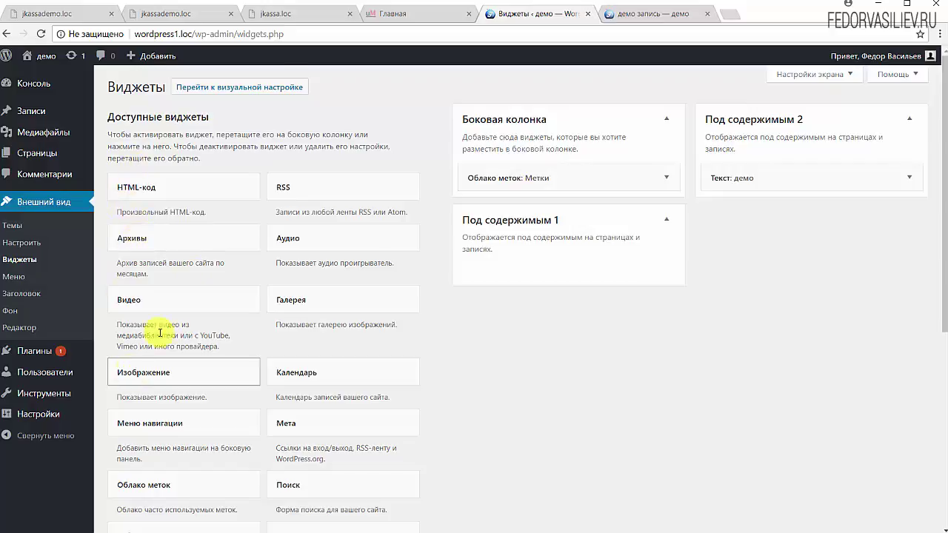
{"action": "scroll", "coordinate": [228, 340], "scroll_direction": "down", "scroll_amount": 3}
{"action": "scroll", "coordinate": [229, 311], "scroll_direction": "up", "scroll_amount": 2}
{"action": "left_click", "coordinate": [159, 243]}
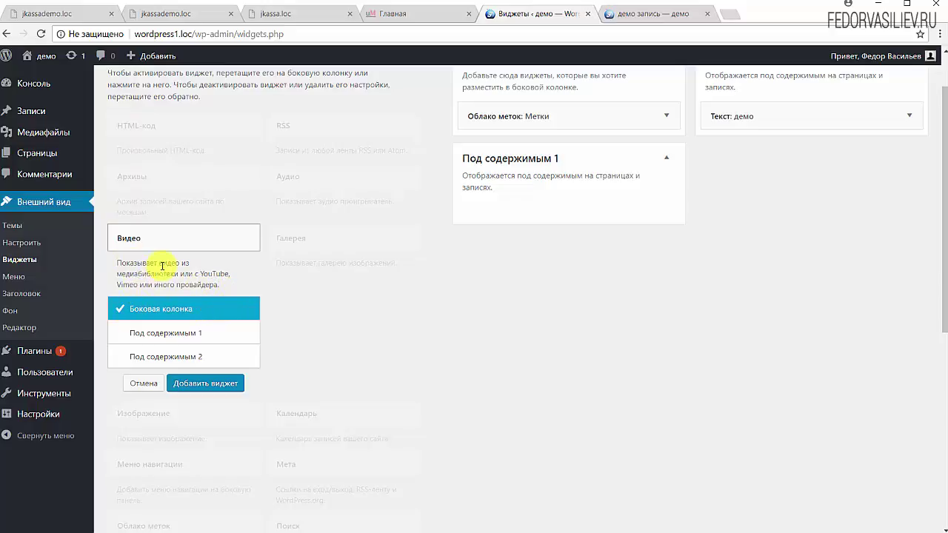
{"action": "left_click", "coordinate": [163, 358]}
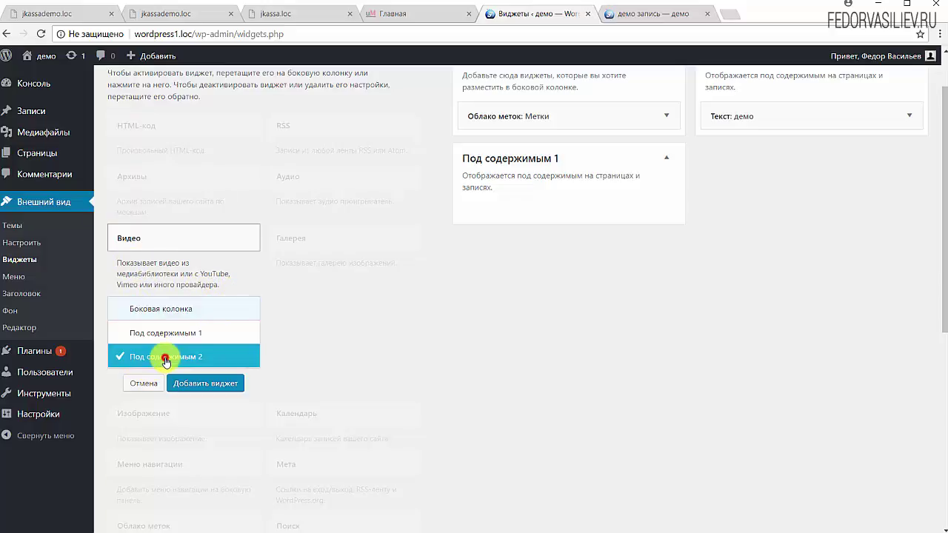
{"action": "left_click", "coordinate": [196, 383]}
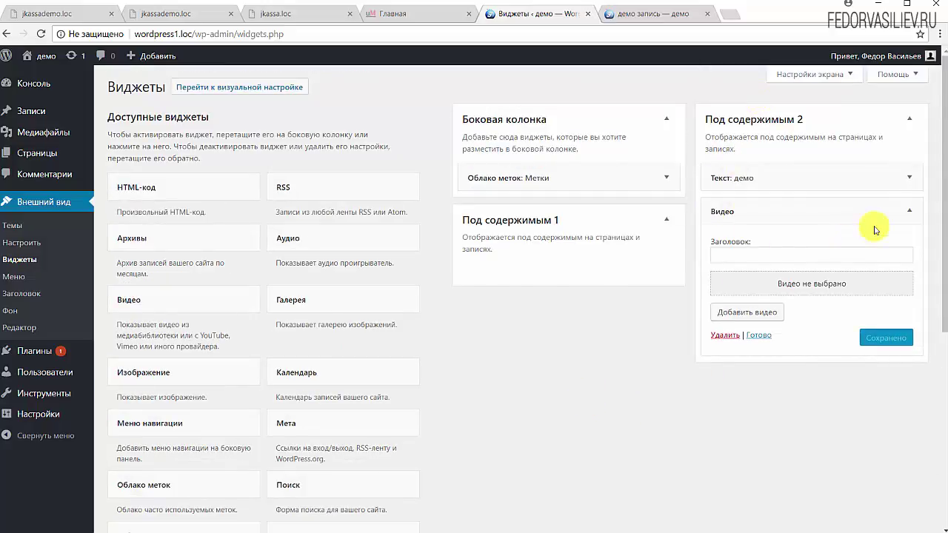
{"action": "left_click", "coordinate": [910, 216]}
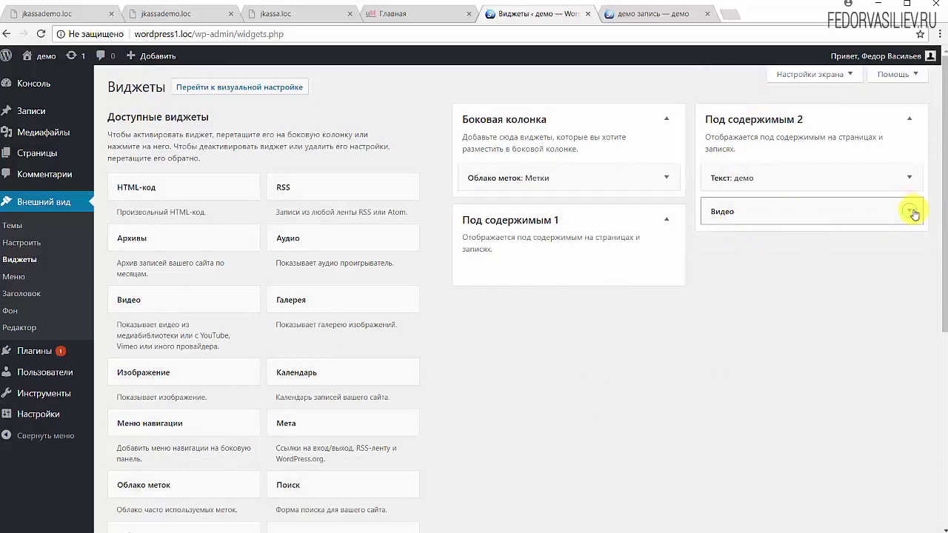
{"action": "left_click", "coordinate": [911, 214]}
{"action": "left_click", "coordinate": [723, 340]}
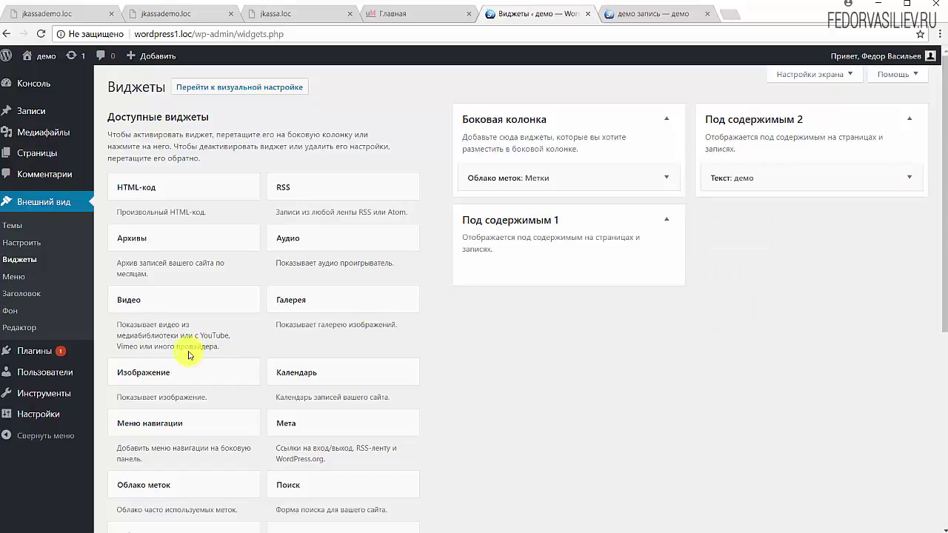
{"action": "left_click", "coordinate": [140, 302]}
- Add the Видео widget to Под содержимым 1 and start entering its title
{"action": "left_click", "coordinate": [154, 398]}
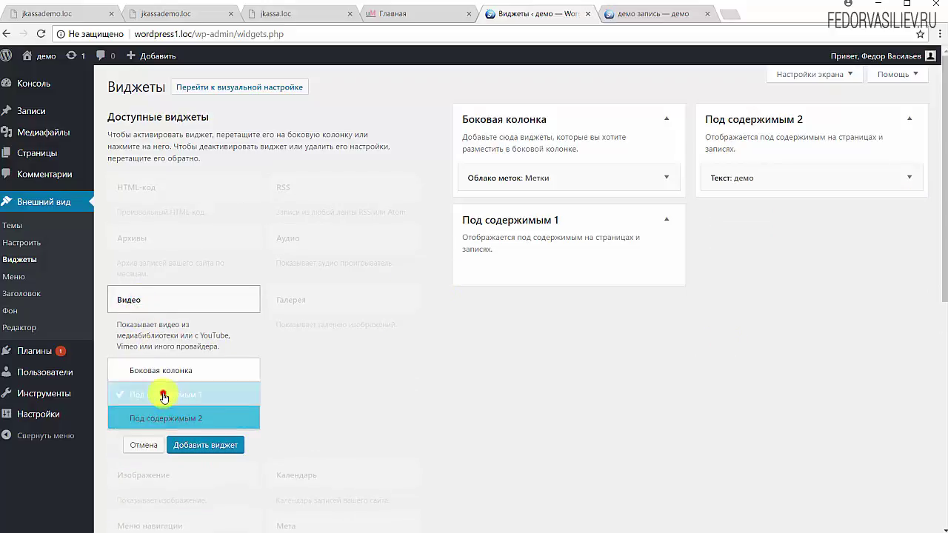
{"action": "left_click", "coordinate": [195, 445]}
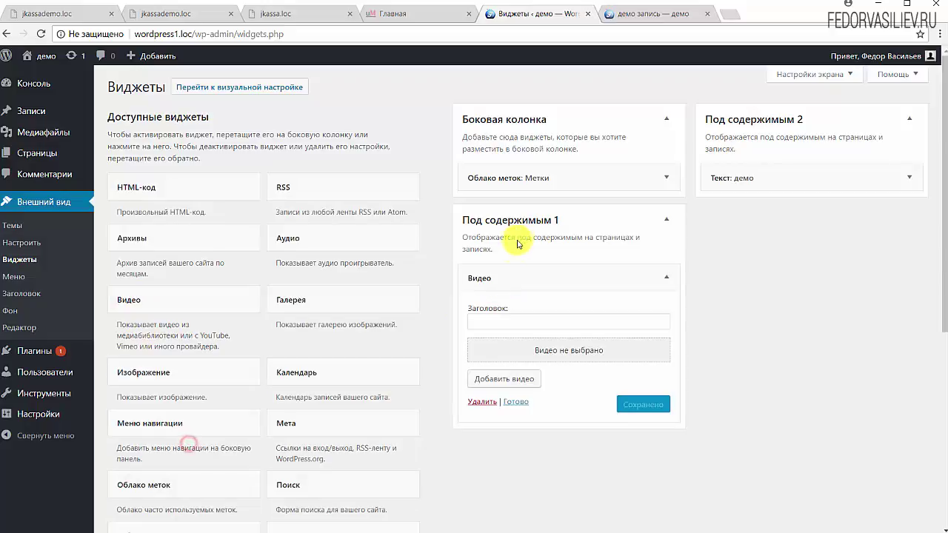
{"action": "left_click", "coordinate": [491, 326]}
- Title the Video widget 'видео' and insert the YouTube video by pasting its link
{"action": "type", "text": "в"}
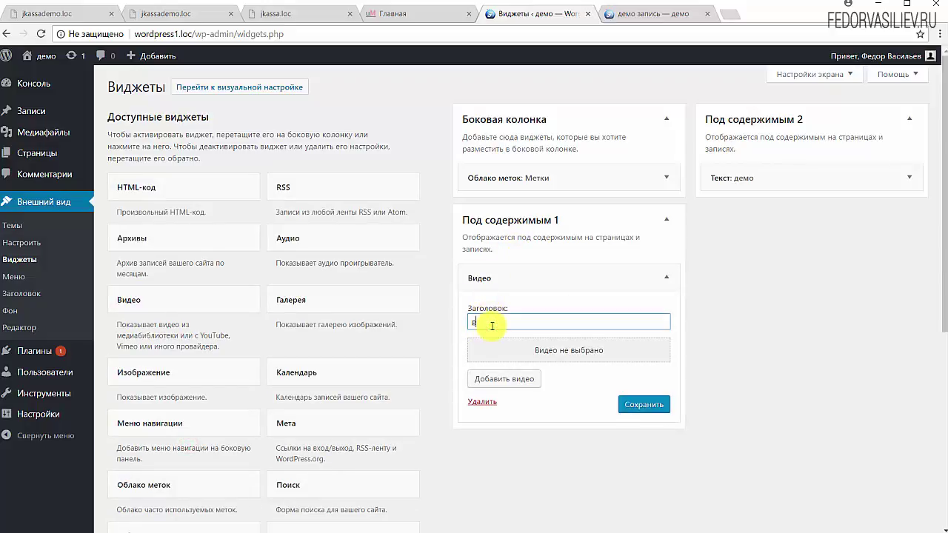
{"action": "type", "text": "идео"}
{"action": "left_click", "coordinate": [616, 346]}
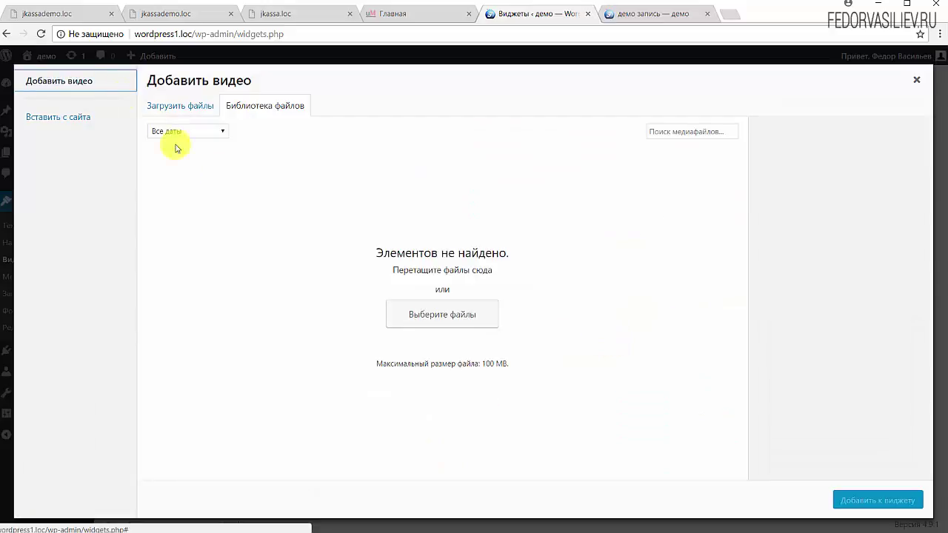
{"action": "left_click", "coordinate": [167, 106]}
{"action": "left_click", "coordinate": [74, 124]}
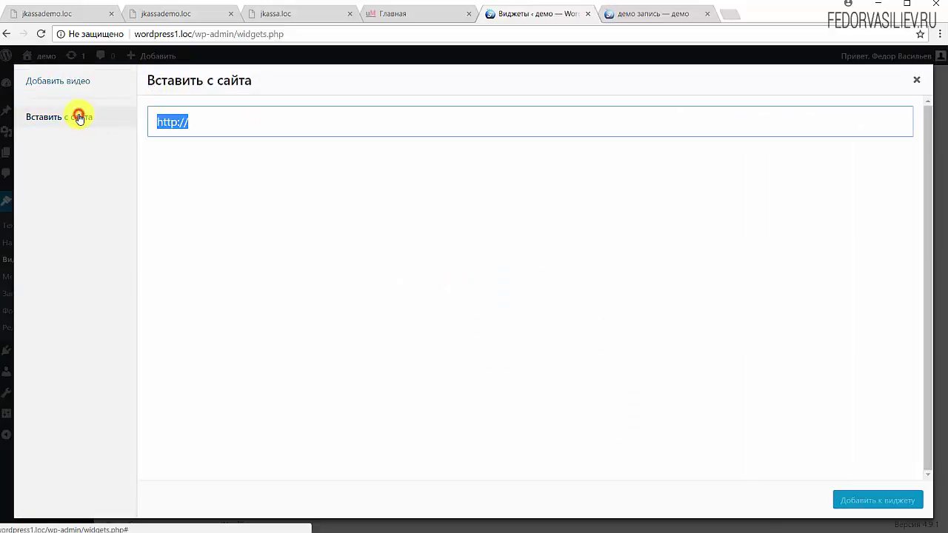
{"action": "double_click", "coordinate": [222, 120]}
{"action": "key", "text": "ctrl+a"}
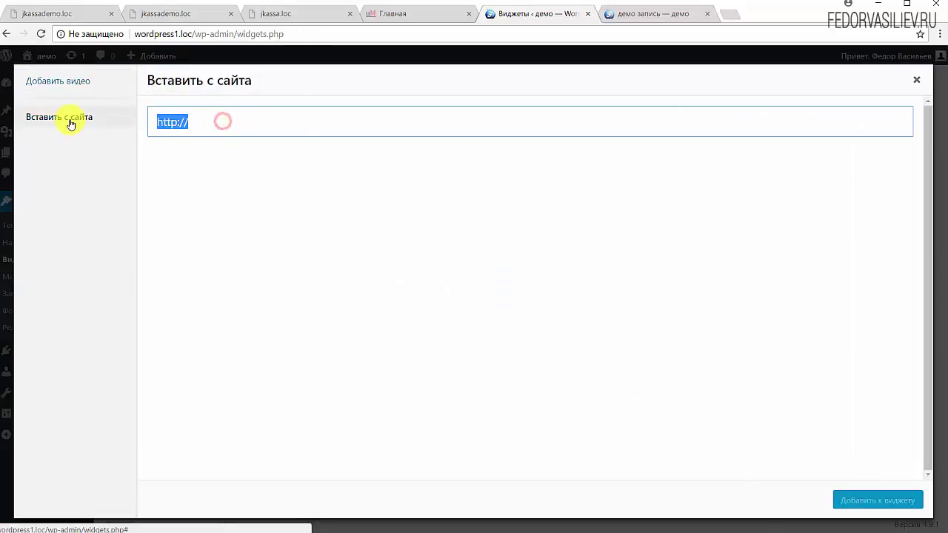
{"action": "type", "text": "https://www.youtube.com/watch?v=jUguPVGnfwA"}
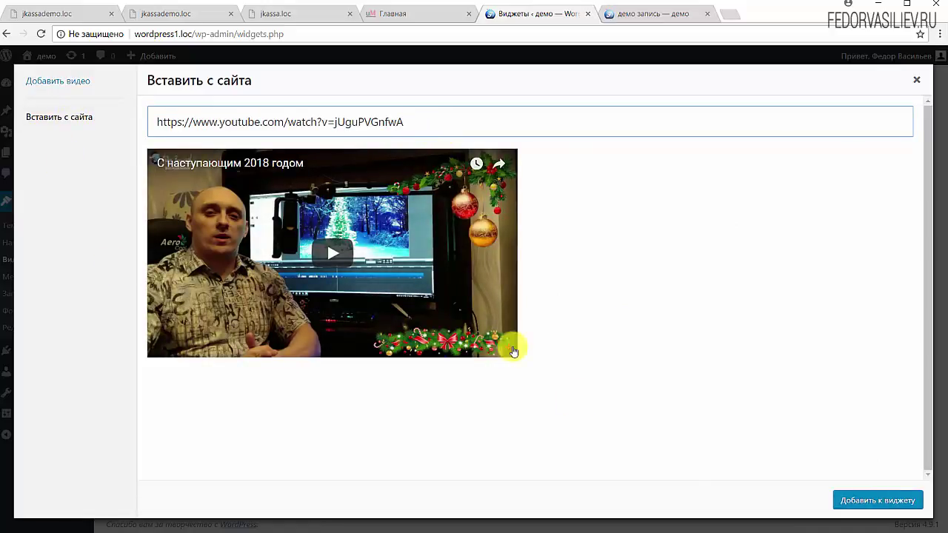
{"action": "left_click", "coordinate": [894, 508]}
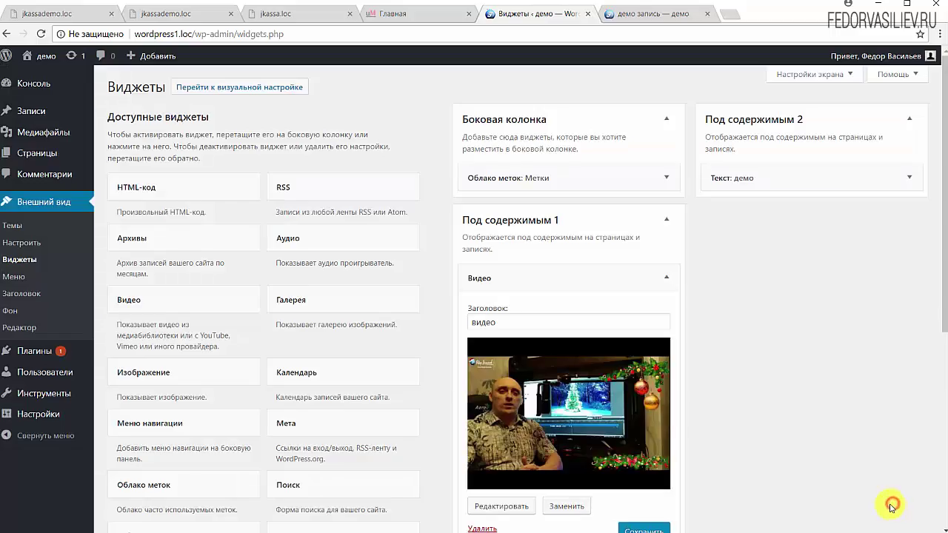
- Save the 'видео' Video widget and collapse its settings panel
{"action": "scroll", "coordinate": [733, 276], "scroll_direction": "down", "scroll_amount": 2}
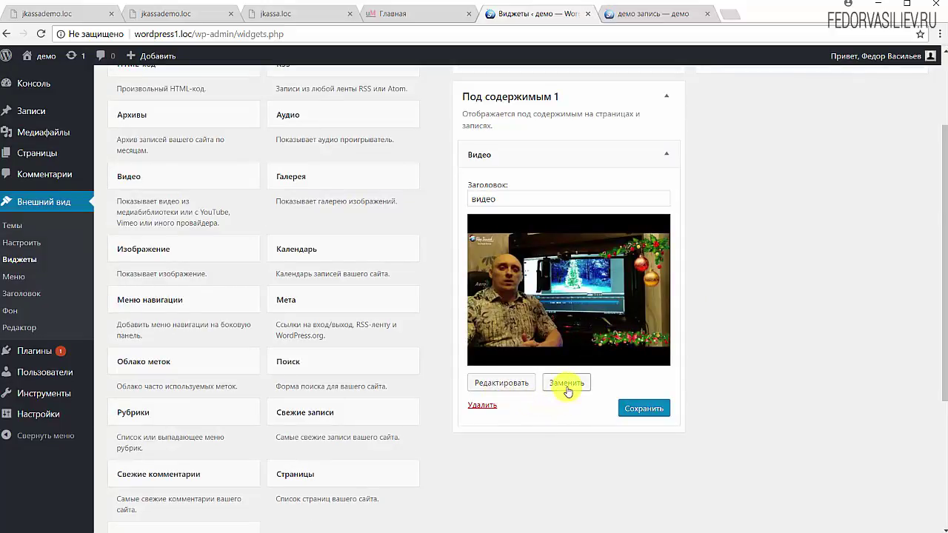
{"action": "left_click", "coordinate": [641, 408]}
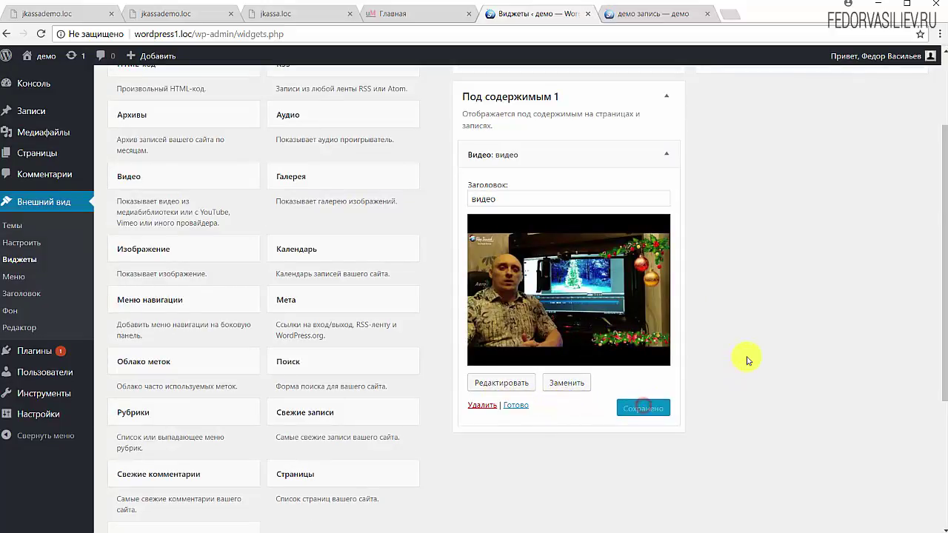
{"action": "left_click", "coordinate": [515, 405]}
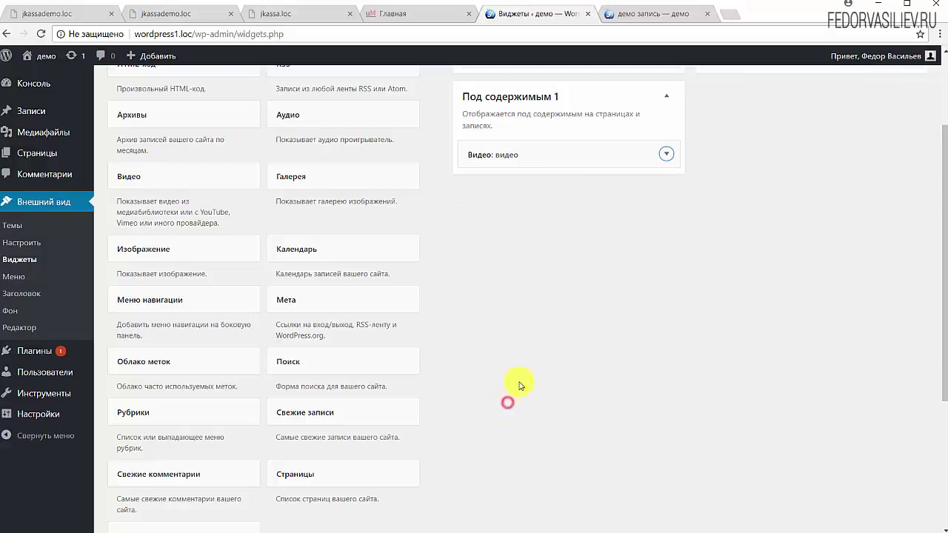
{"action": "scroll", "coordinate": [694, 213], "scroll_direction": "up", "scroll_amount": 2}
- Reload the демо запись post and check the ДЕМО text block below the content
{"action": "left_click", "coordinate": [633, 15]}
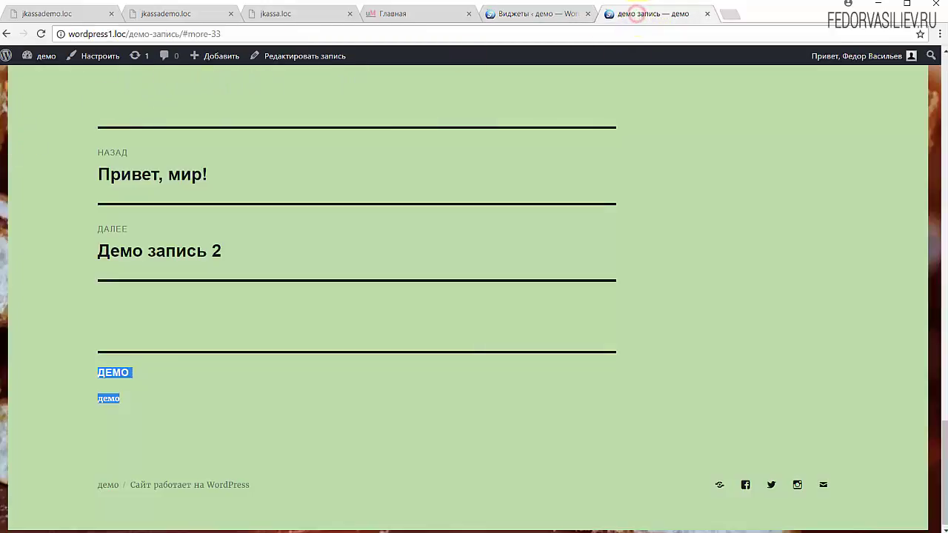
{"action": "left_click", "coordinate": [40, 37]}
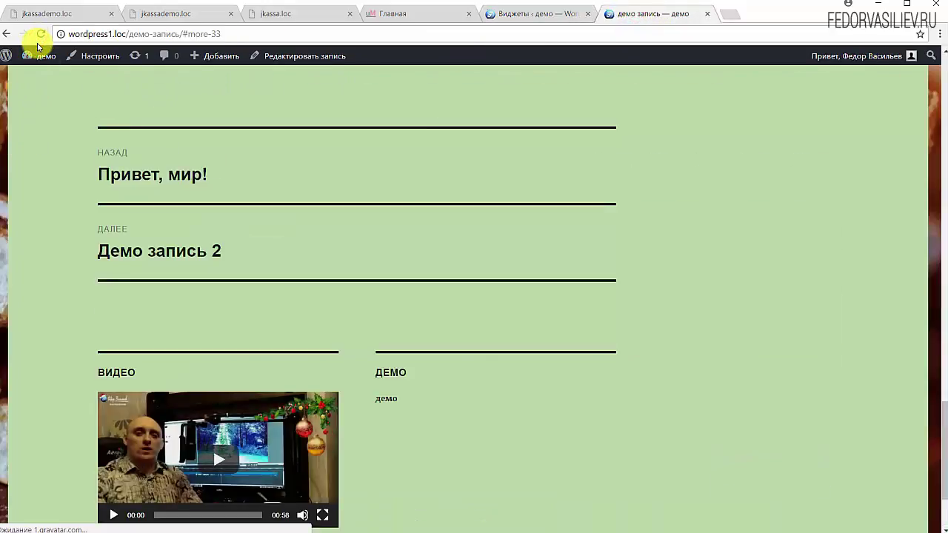
{"action": "scroll", "coordinate": [414, 290], "scroll_direction": "down", "scroll_amount": 2}
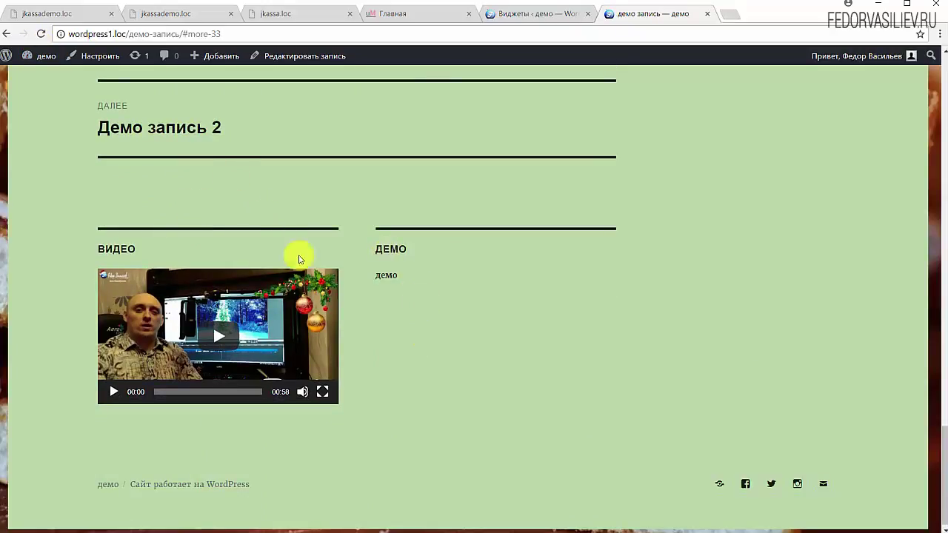
{"action": "scroll", "coordinate": [348, 370], "scroll_direction": "up", "scroll_amount": 1}
{"action": "left_click_drag", "start_coordinate": [419, 336], "coordinate": [386, 310]}
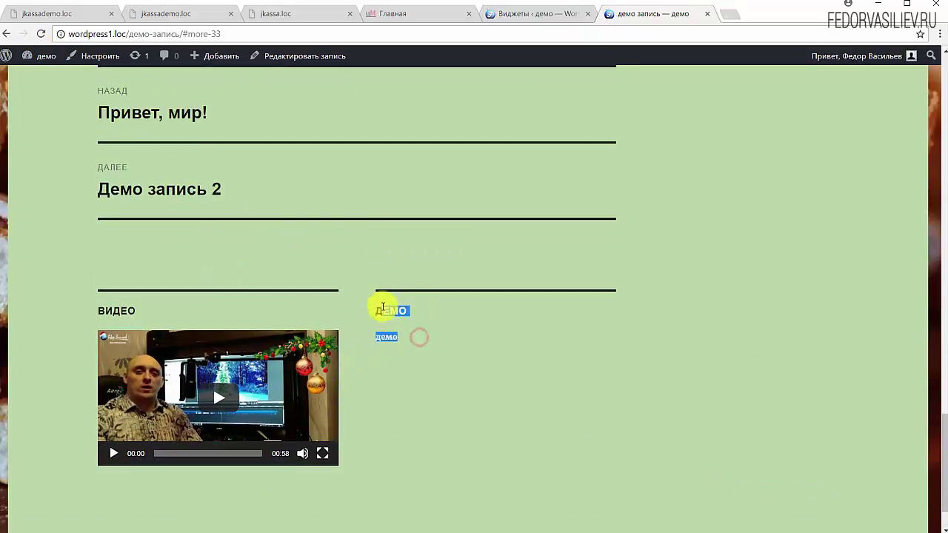
{"action": "left_click_drag", "start_coordinate": [423, 336], "coordinate": [368, 314]}
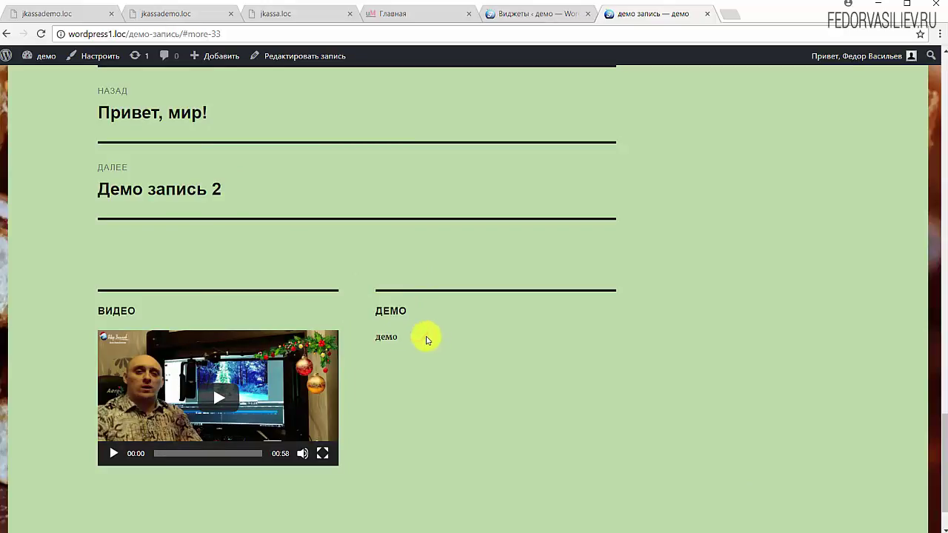
{"action": "left_click_drag", "start_coordinate": [424, 336], "coordinate": [368, 310]}
{"action": "left_click", "coordinate": [489, 341]}
- Play and then pause the YouTube video in the видео widget
{"action": "left_click", "coordinate": [219, 408]}
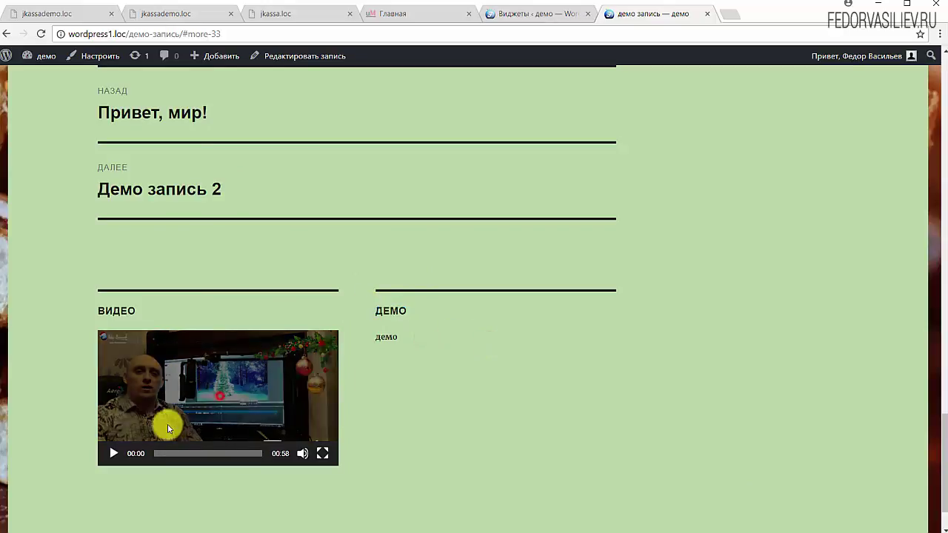
{"action": "left_click", "coordinate": [114, 453]}
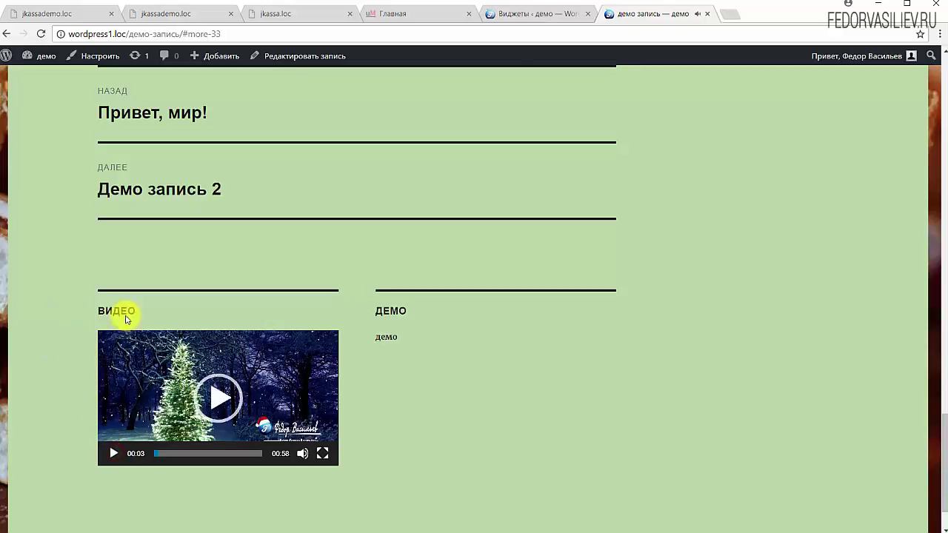
{"action": "scroll", "coordinate": [191, 350], "scroll_direction": "down", "scroll_amount": 1}
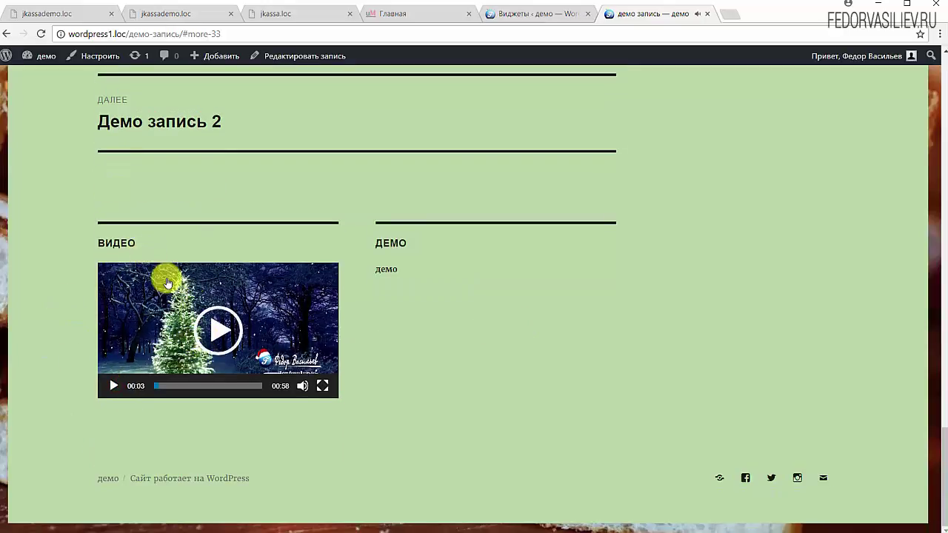
{"action": "scroll", "coordinate": [407, 326], "scroll_direction": "up", "scroll_amount": 3}
{"action": "scroll", "coordinate": [406, 326], "scroll_direction": "up", "scroll_amount": 20}
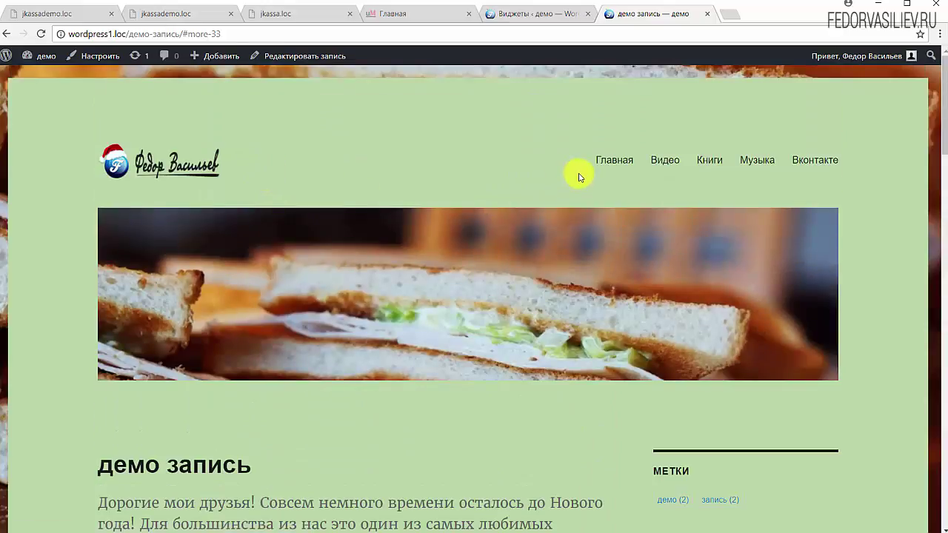
- Browse the site's home page and the Видео category archive
{"action": "left_click", "coordinate": [602, 165]}
{"action": "scroll", "coordinate": [397, 158], "scroll_direction": "down", "scroll_amount": 15}
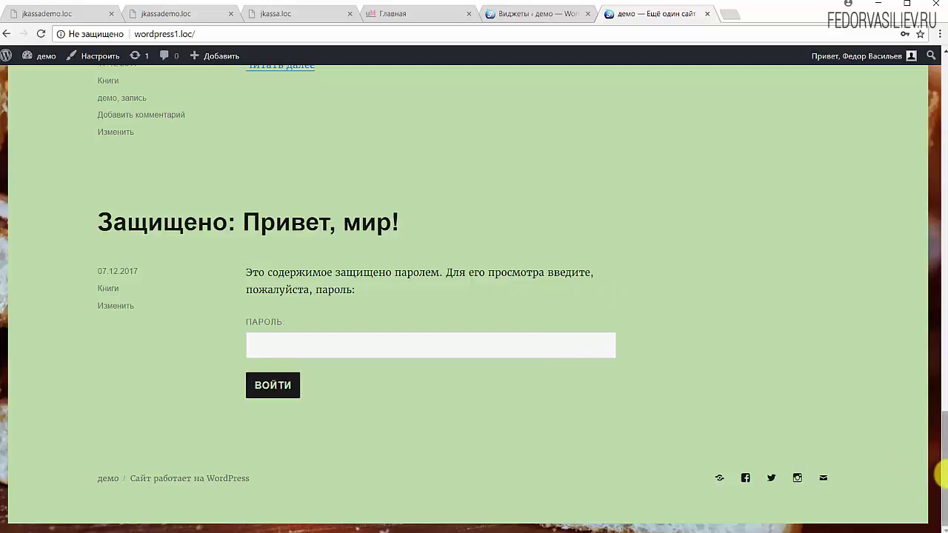
{"action": "left_click_drag", "start_coordinate": [940, 474], "coordinate": [944, 96]}
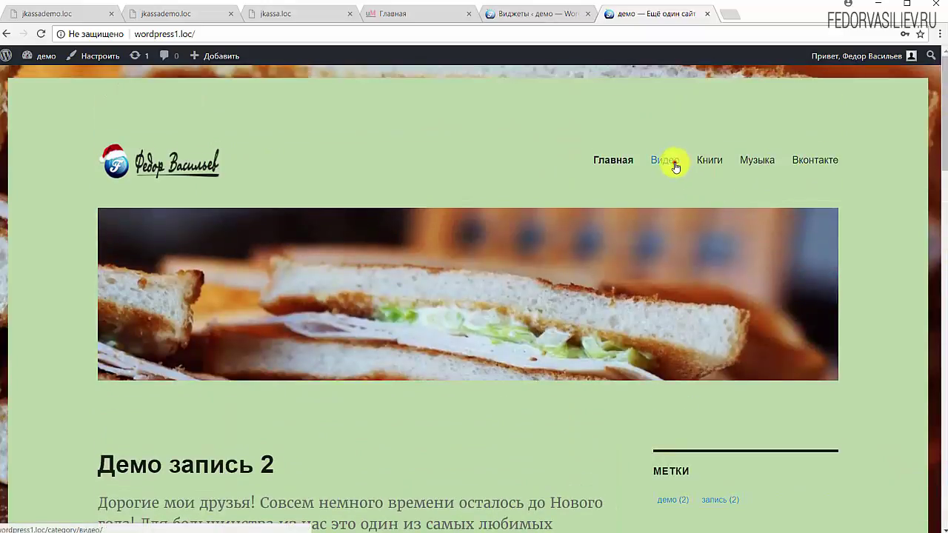
{"action": "left_click", "coordinate": [666, 161]}
{"action": "scroll", "coordinate": [585, 215], "scroll_direction": "down", "scroll_amount": 3}
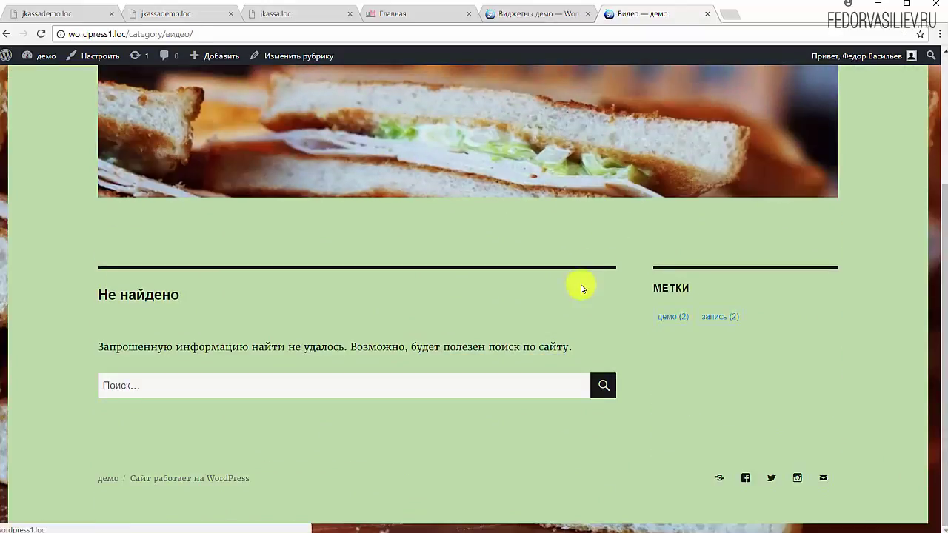
{"action": "scroll", "coordinate": [593, 244], "scroll_direction": "up", "scroll_amount": 3}
- Open the Книги category archive and look through its listing
{"action": "left_click", "coordinate": [703, 164]}
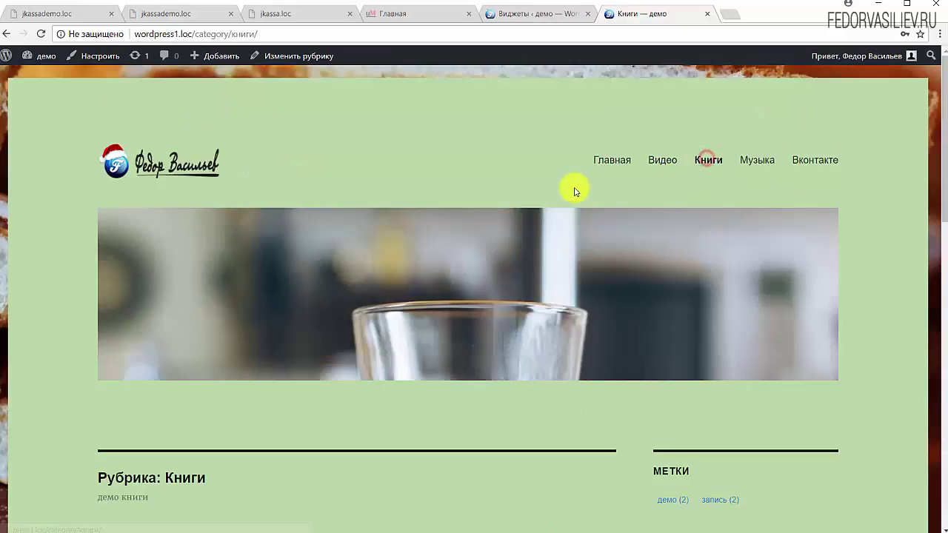
{"action": "scroll", "coordinate": [568, 190], "scroll_direction": "down", "scroll_amount": 10}
{"action": "scroll", "coordinate": [484, 286], "scroll_direction": "up", "scroll_amount": 2}
{"action": "scroll", "coordinate": [750, 91], "scroll_direction": "up", "scroll_amount": 10}
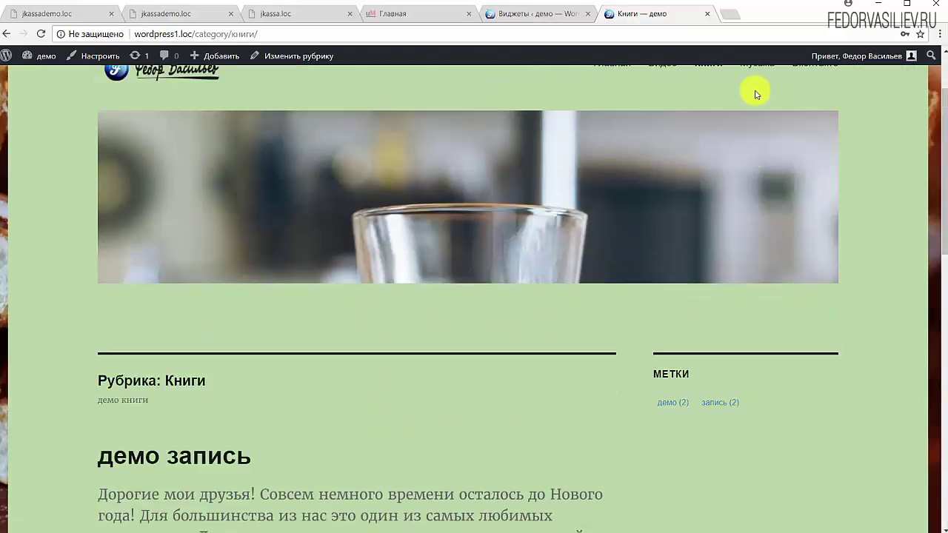
{"action": "scroll", "coordinate": [659, 193], "scroll_direction": "down", "scroll_amount": 3}
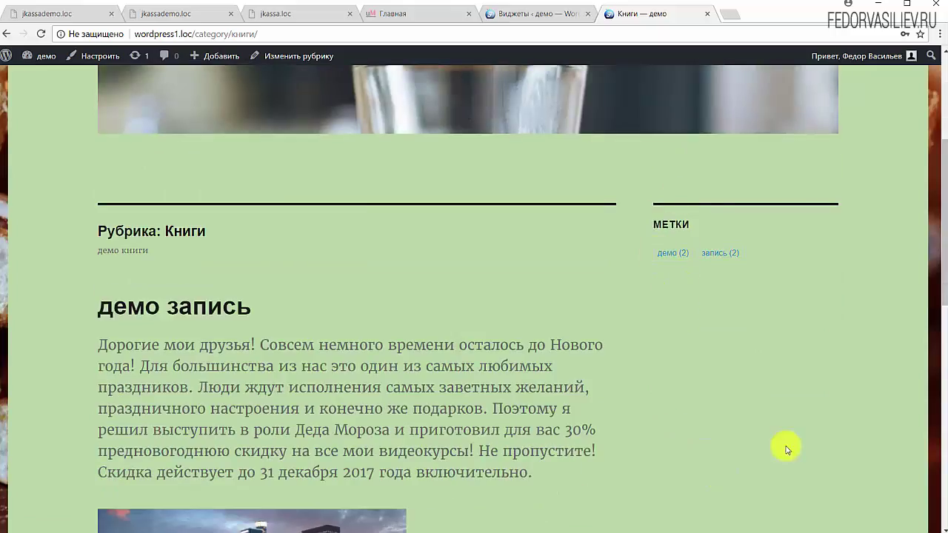
{"action": "scroll", "coordinate": [703, 296], "scroll_direction": "up", "scroll_amount": 3}
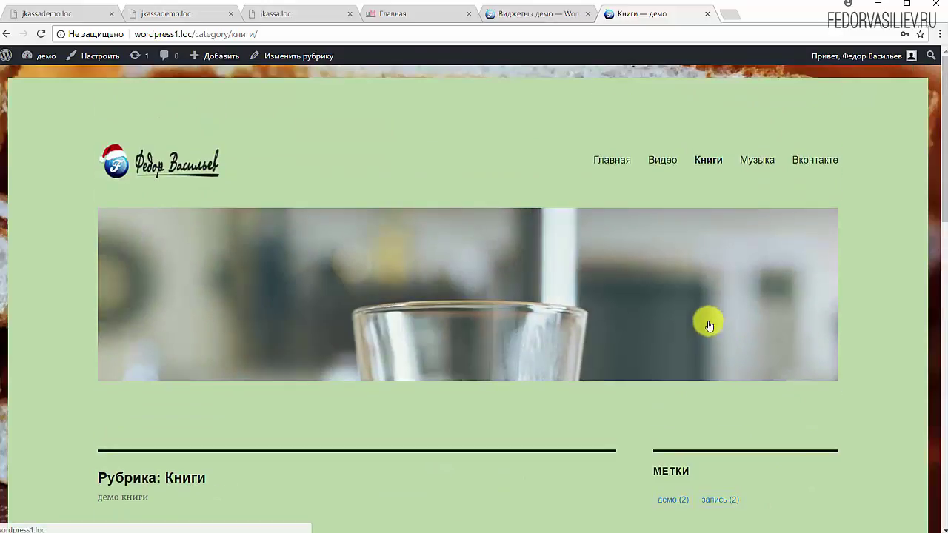
- Glance at the Widgets admin page, then recheck the Книги category page
{"action": "left_click", "coordinate": [525, 19]}
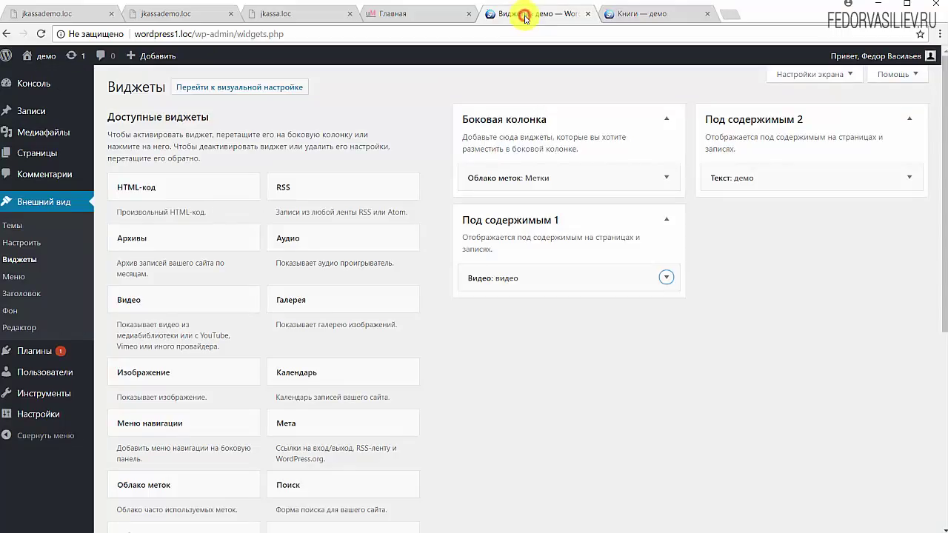
{"action": "left_click", "coordinate": [657, 15]}
{"action": "scroll", "coordinate": [677, 339], "scroll_direction": "down", "scroll_amount": 12}
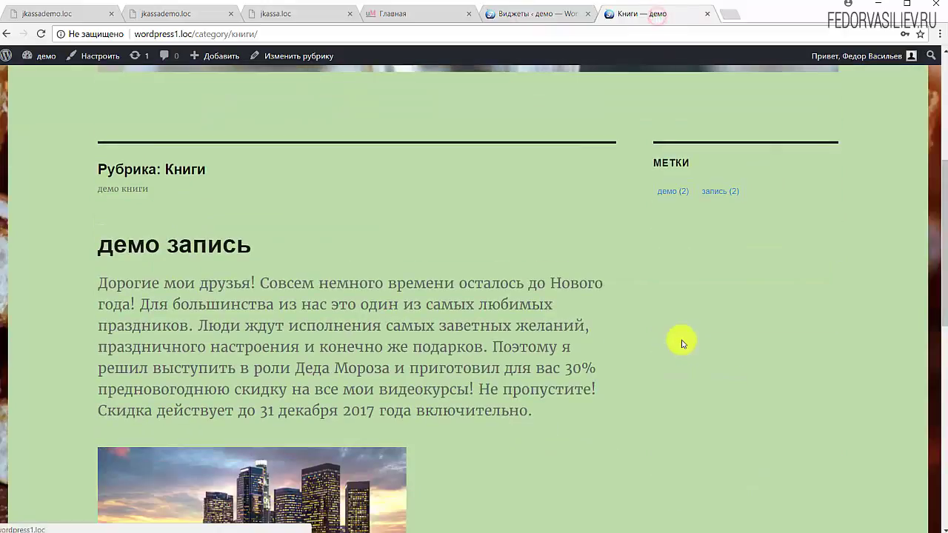
{"action": "scroll", "coordinate": [681, 337], "scroll_direction": "up", "scroll_amount": 6}
{"action": "scroll", "coordinate": [681, 337], "scroll_direction": "up", "scroll_amount": 6}
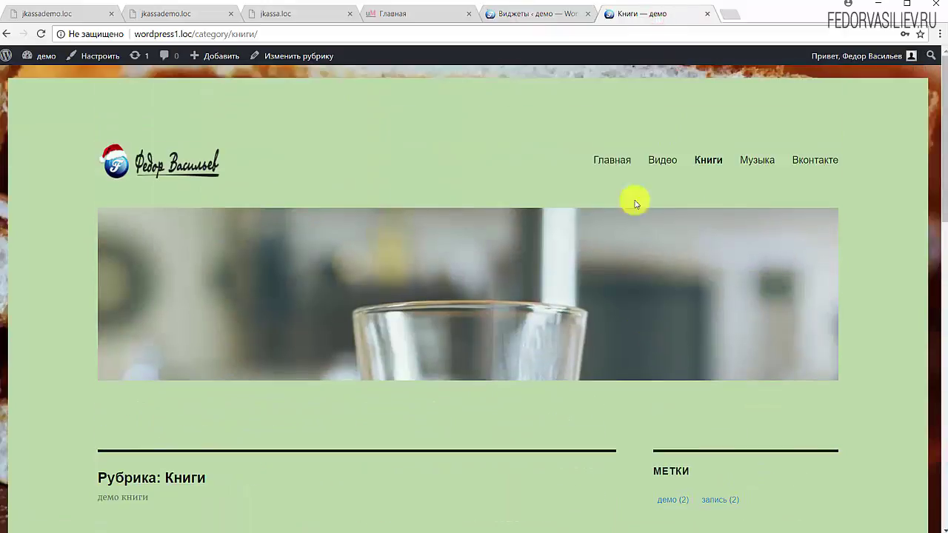
- On the Widgets page, try adding Аудио and Галерея widgets but cancel both
{"action": "left_click", "coordinate": [529, 15]}
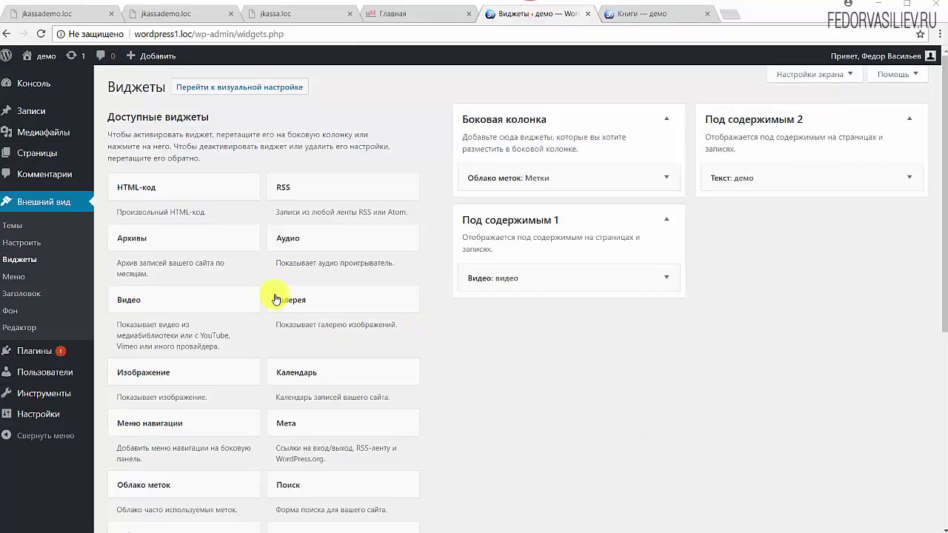
{"action": "left_click", "coordinate": [289, 236]}
{"action": "left_click", "coordinate": [295, 365]}
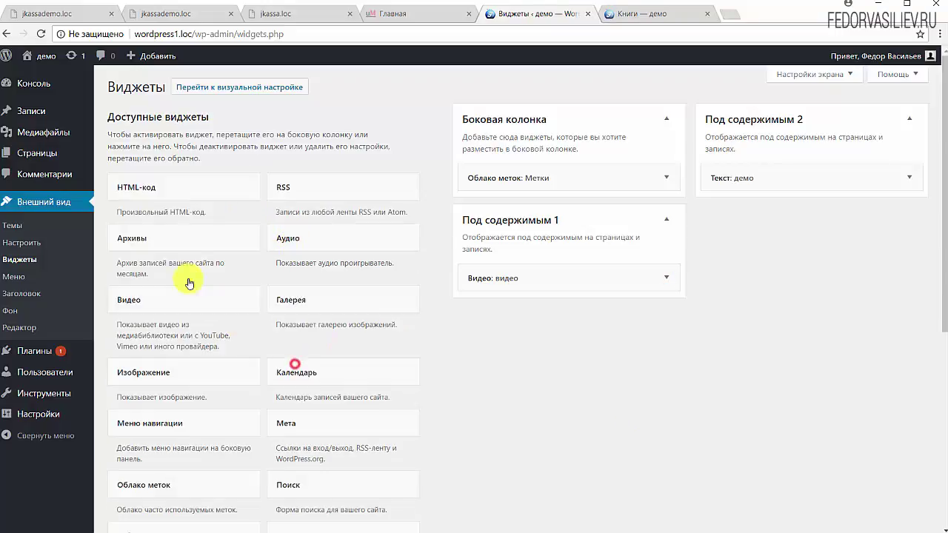
{"action": "left_click", "coordinate": [297, 308]}
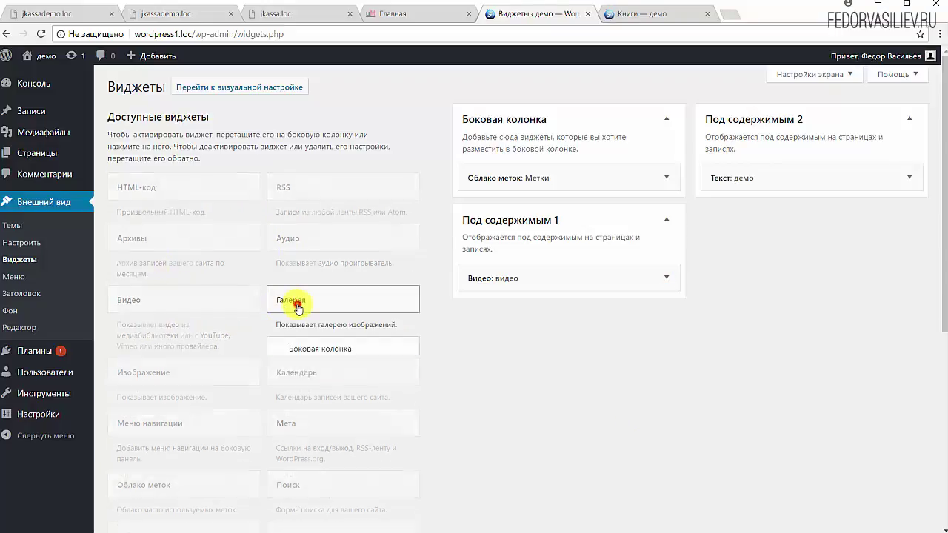
{"action": "left_click", "coordinate": [300, 373]}
{"action": "left_click", "coordinate": [305, 423]}
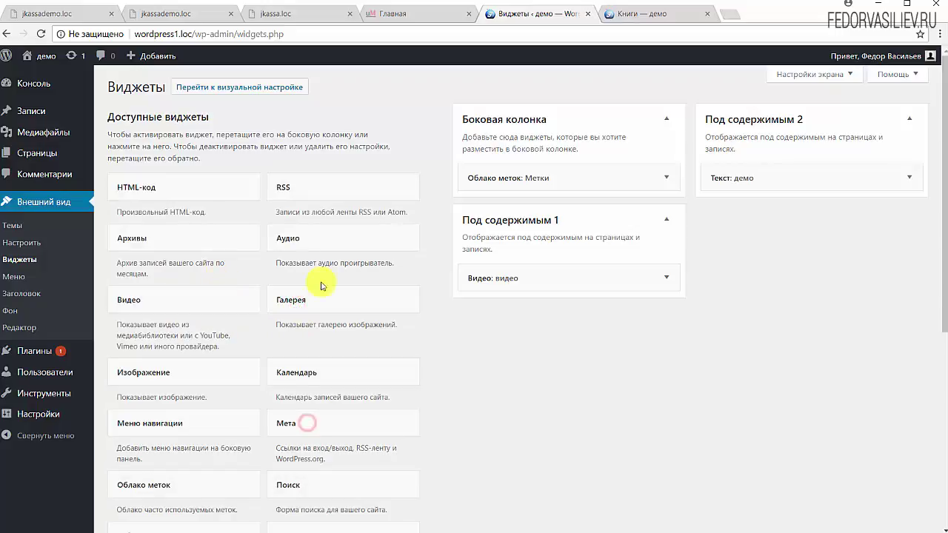
{"action": "scroll", "coordinate": [363, 317], "scroll_direction": "down", "scroll_amount": 3}
{"action": "scroll", "coordinate": [289, 252], "scroll_direction": "down", "scroll_amount": 2}
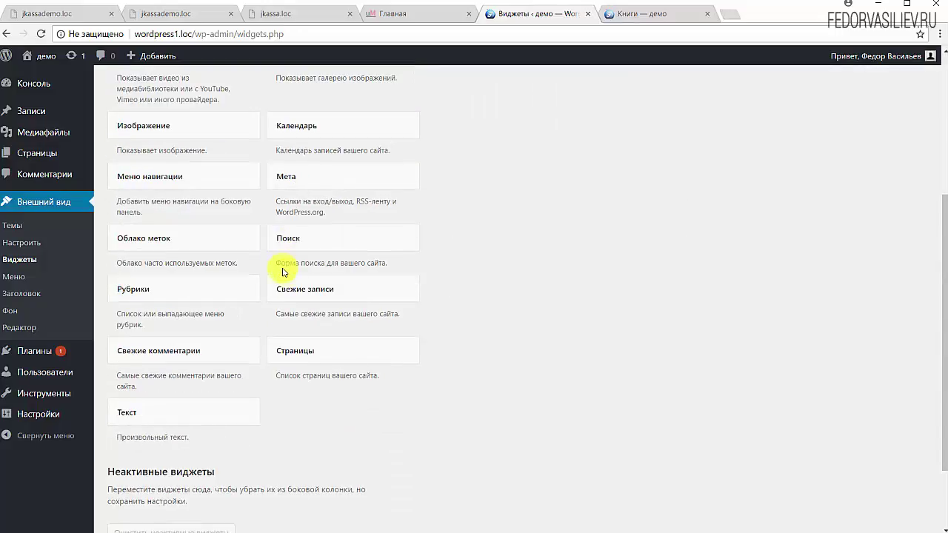
{"action": "scroll", "coordinate": [360, 357], "scroll_direction": "up", "scroll_amount": 2}
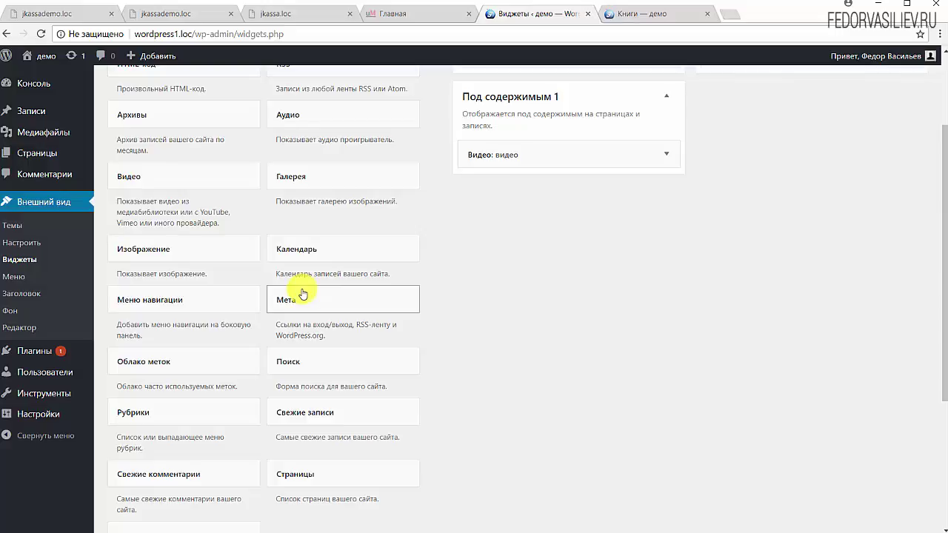
{"action": "scroll", "coordinate": [334, 364], "scroll_direction": "up", "scroll_amount": 3}
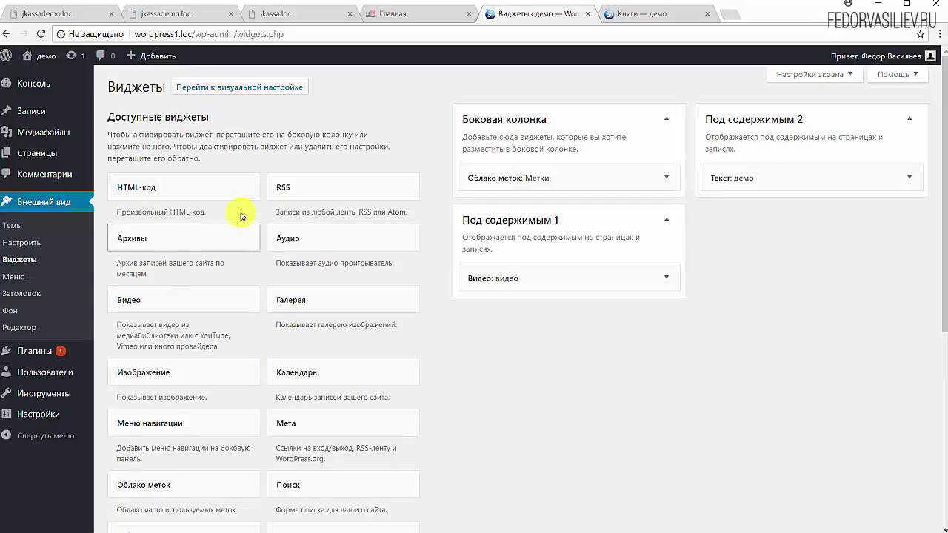
{"action": "scroll", "coordinate": [374, 325], "scroll_direction": "down", "scroll_amount": 1}
{"action": "scroll", "coordinate": [375, 326], "scroll_direction": "down", "scroll_amount": 2}
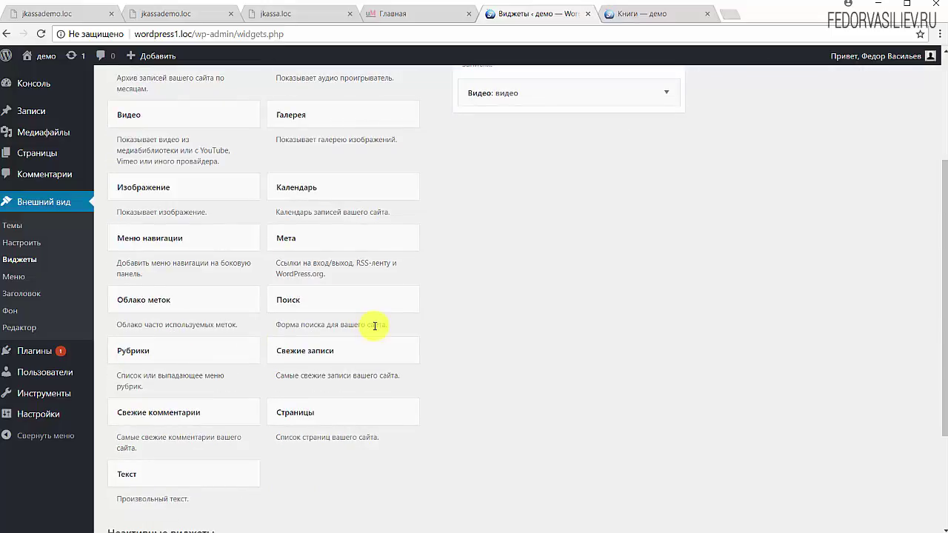
{"action": "scroll", "coordinate": [708, 431], "scroll_direction": "up", "scroll_amount": 3}
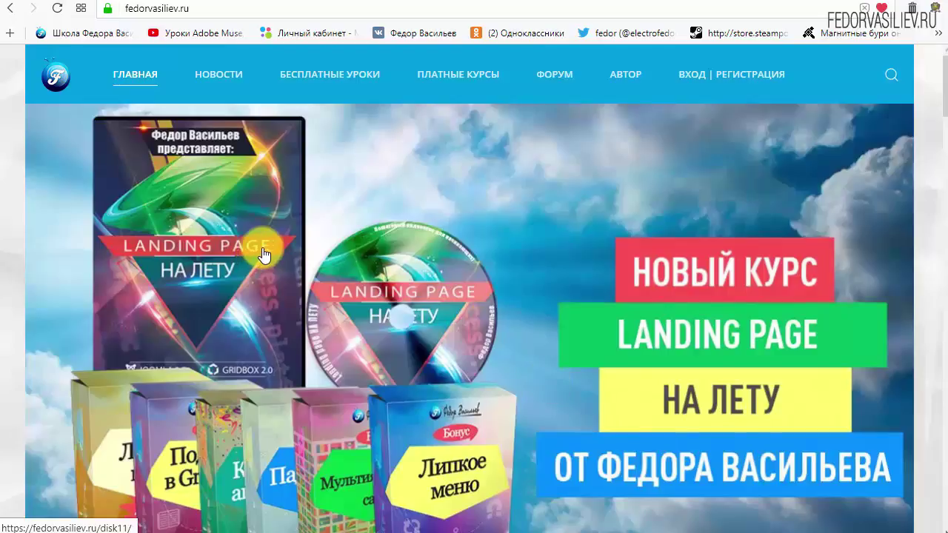
- Open the fedorvasiliev.ru login page and switch to its new-account registration form
{"action": "mouse_move", "coordinate": [188, 83]}
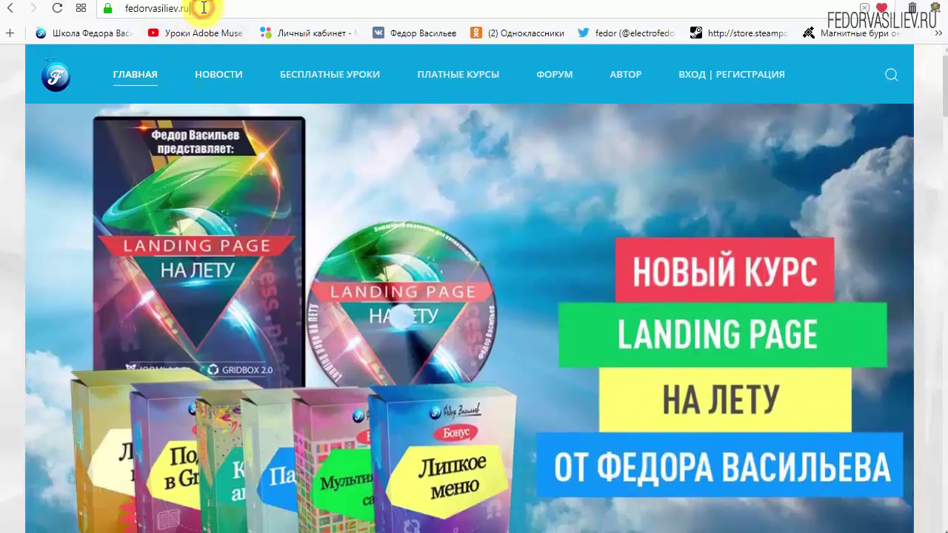
{"action": "left_click", "coordinate": [204, 7]}
{"action": "left_click", "coordinate": [240, 7]}
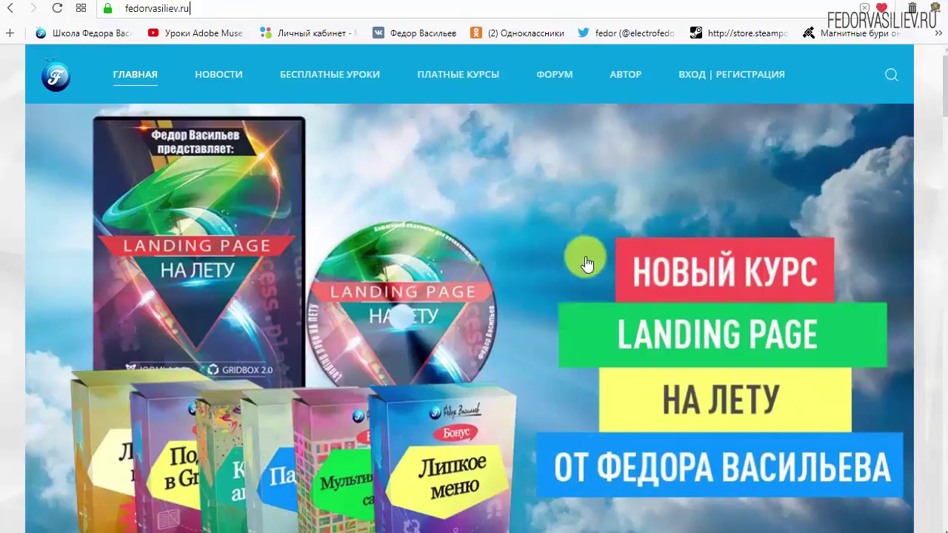
{"action": "left_click", "coordinate": [696, 80]}
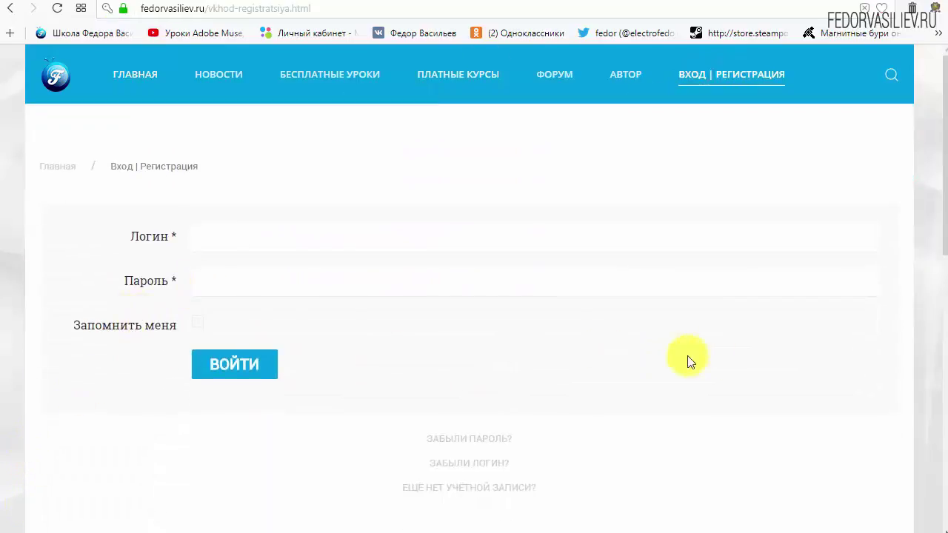
{"action": "scroll", "coordinate": [696, 354], "scroll_direction": "down", "scroll_amount": 1}
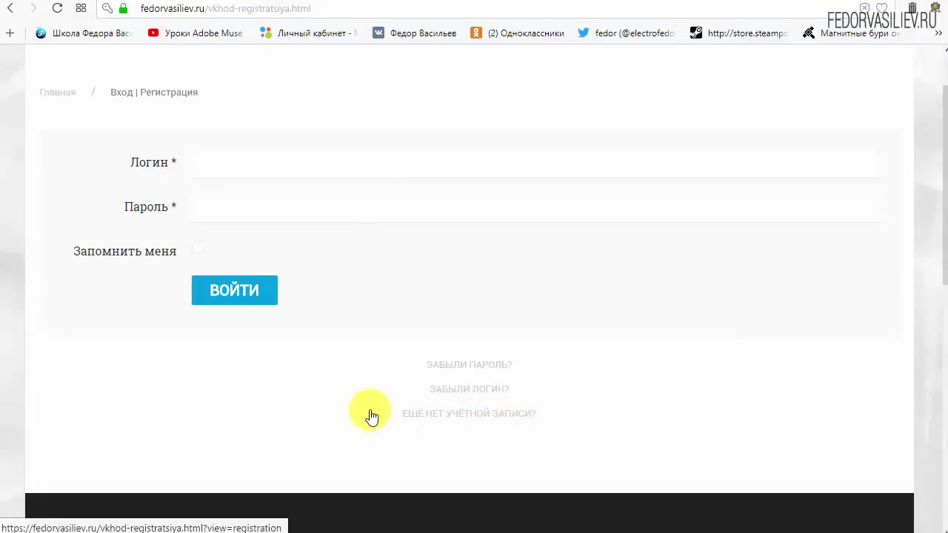
{"action": "left_click", "coordinate": [442, 413]}
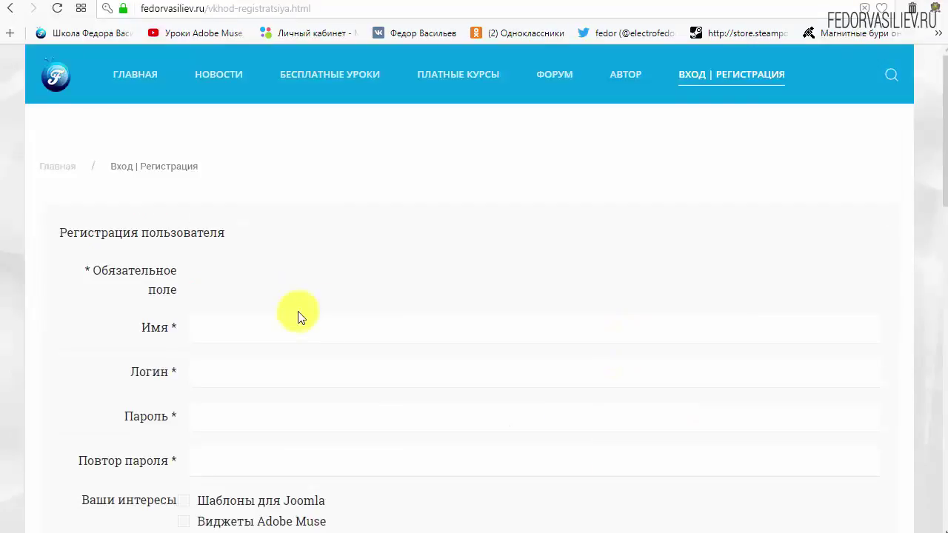
- Enter the name and login, and type the account password into both password fields
{"action": "scroll", "coordinate": [476, 201], "scroll_direction": "down", "scroll_amount": 2}
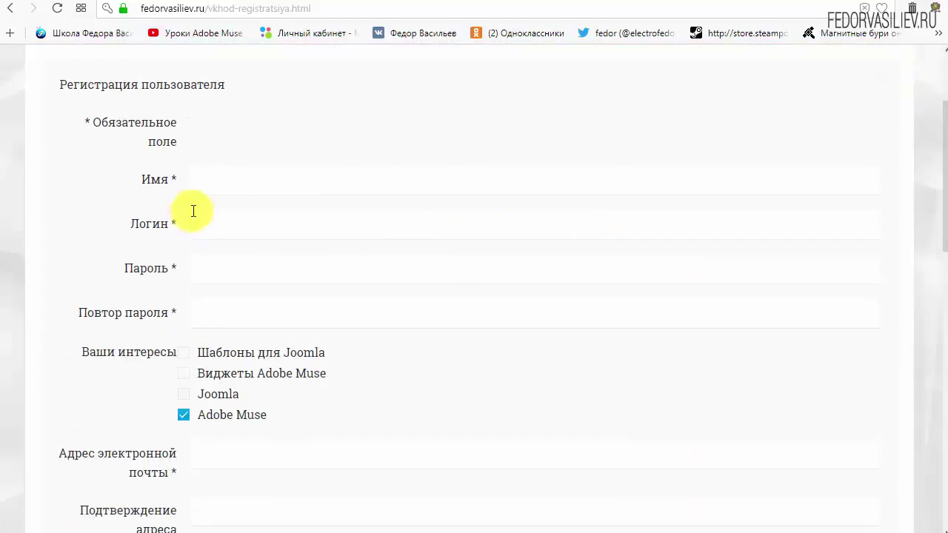
{"action": "left_click", "coordinate": [254, 183]}
{"action": "type", "text": "w"}
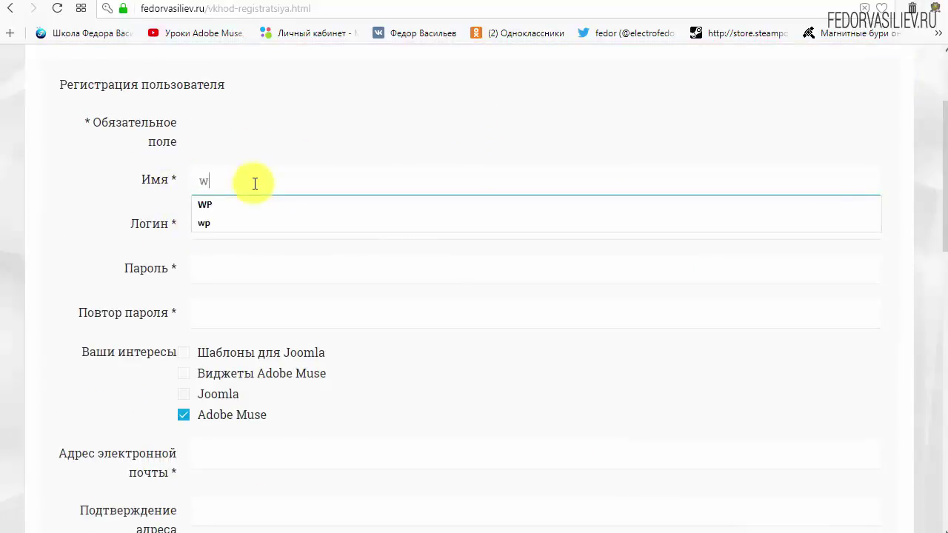
{"action": "type", "text": "p"}
{"action": "left_click", "coordinate": [272, 230]}
{"action": "type", "text": "w"}
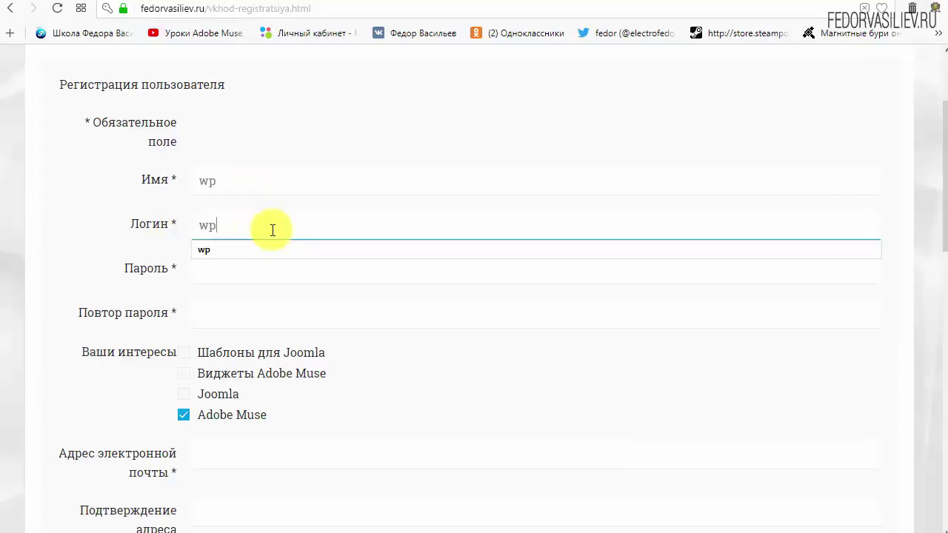
{"action": "left_click", "coordinate": [349, 125]}
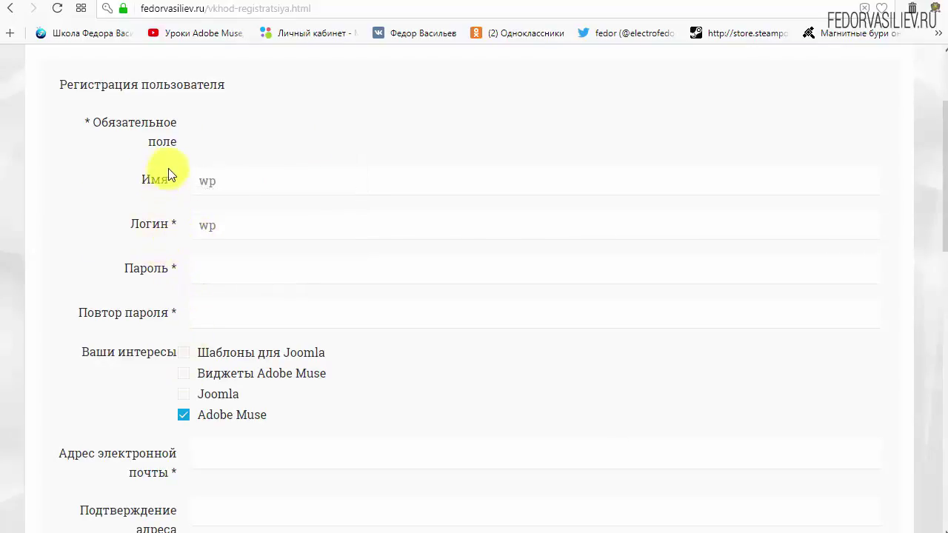
{"action": "left_click", "coordinate": [229, 268]}
{"action": "type", "text": "123456"}
{"action": "left_click", "coordinate": [239, 310]}
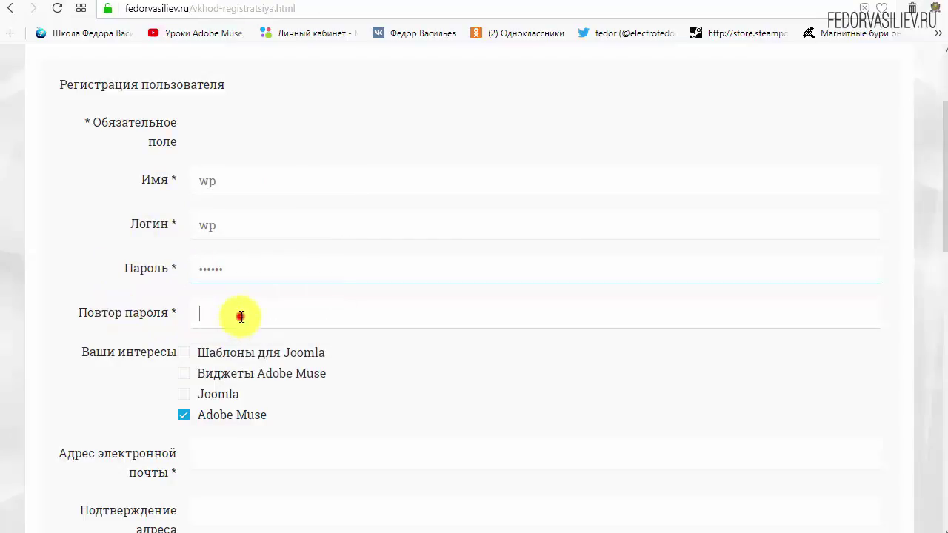
{"action": "type", "text": "123456"}
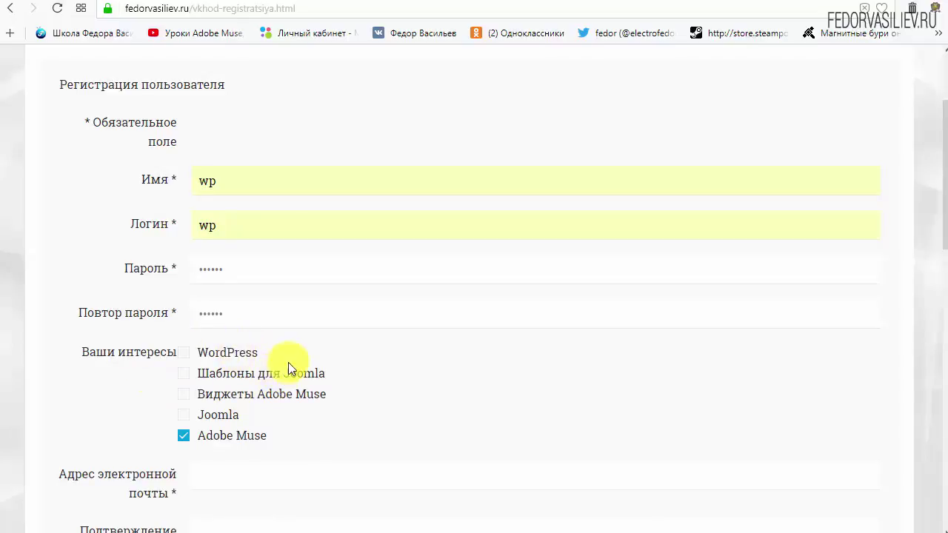
- Tick WordPress and untick Adobe Muse under interests
{"action": "left_click_drag", "start_coordinate": [191, 359], "coordinate": [219, 358]}
{"action": "left_click", "coordinate": [184, 353]}
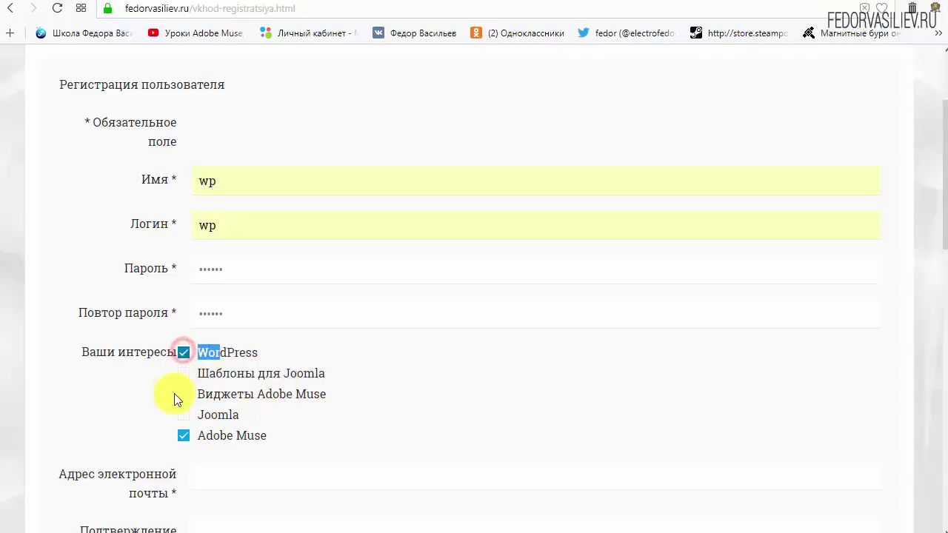
{"action": "left_click", "coordinate": [279, 351]}
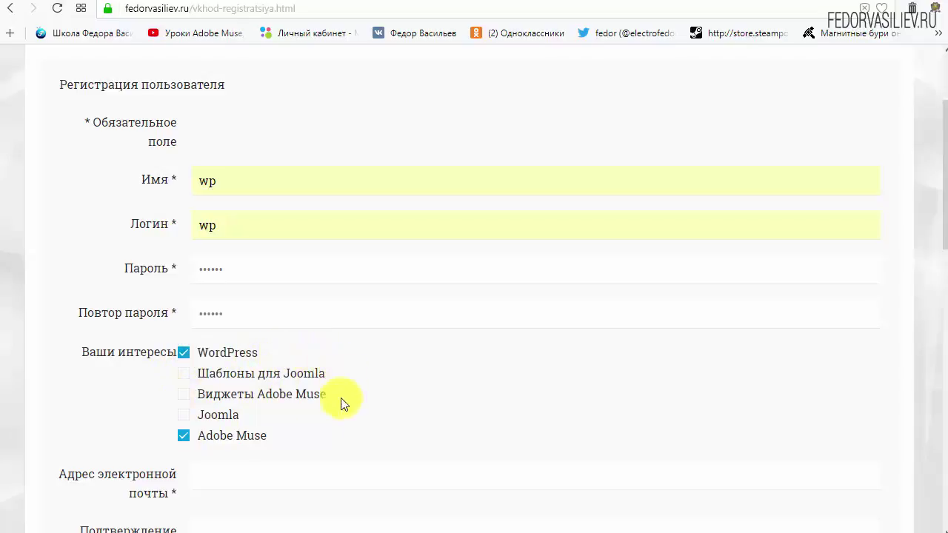
{"action": "left_click", "coordinate": [183, 436]}
- Paste the e-mail into both e-mail fields, pass the reCAPTCHA and submit the registration
{"action": "scroll", "coordinate": [434, 383], "scroll_direction": "down", "scroll_amount": 4}
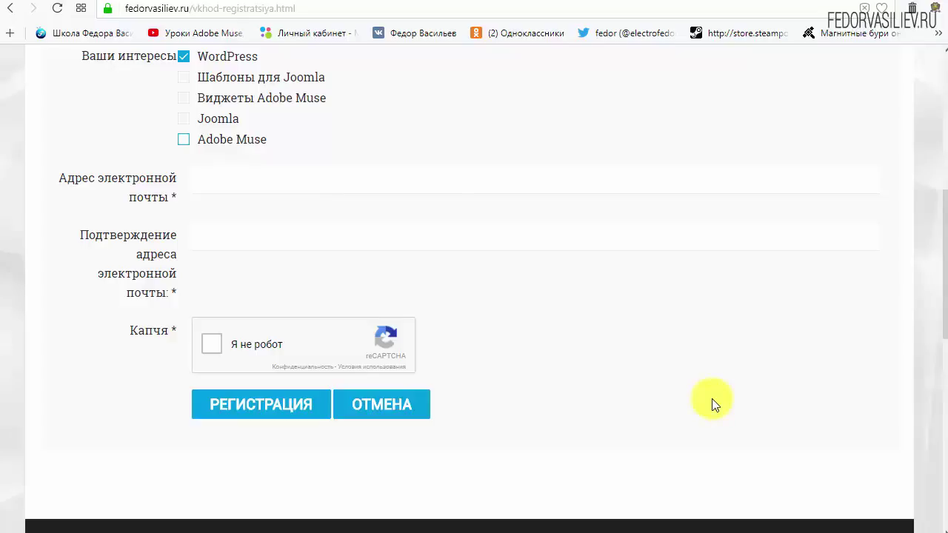
{"action": "right_click", "coordinate": [245, 185]}
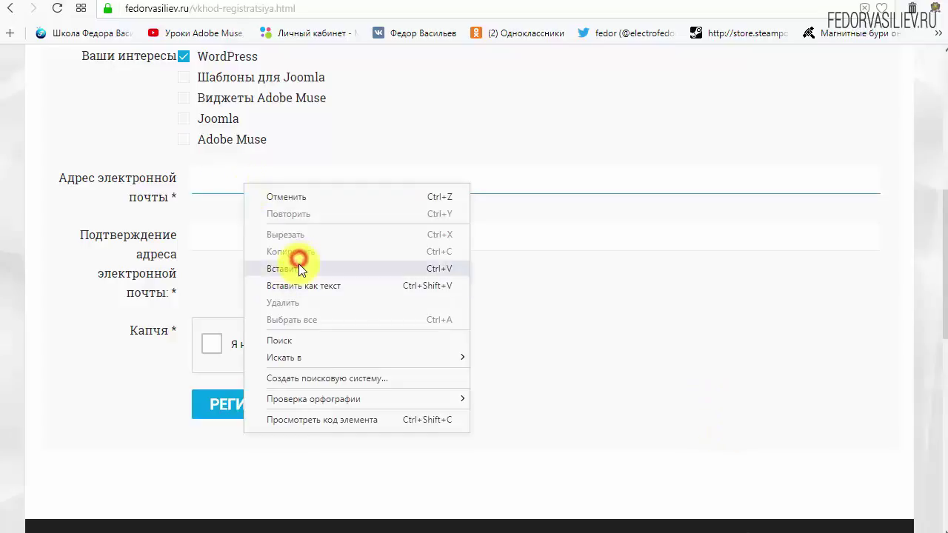
{"action": "left_click", "coordinate": [298, 264]}
{"action": "right_click", "coordinate": [321, 232]}
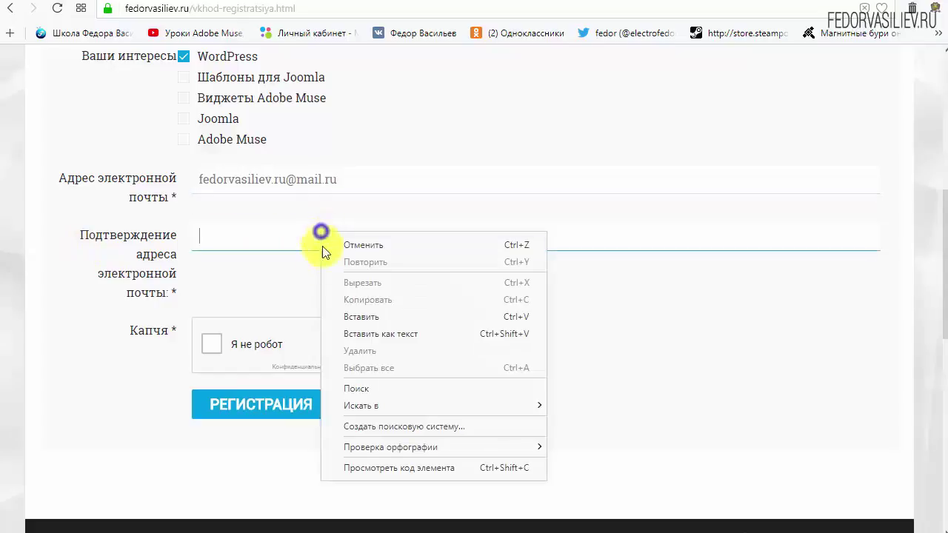
{"action": "left_click", "coordinate": [359, 316]}
{"action": "left_click", "coordinate": [659, 314]}
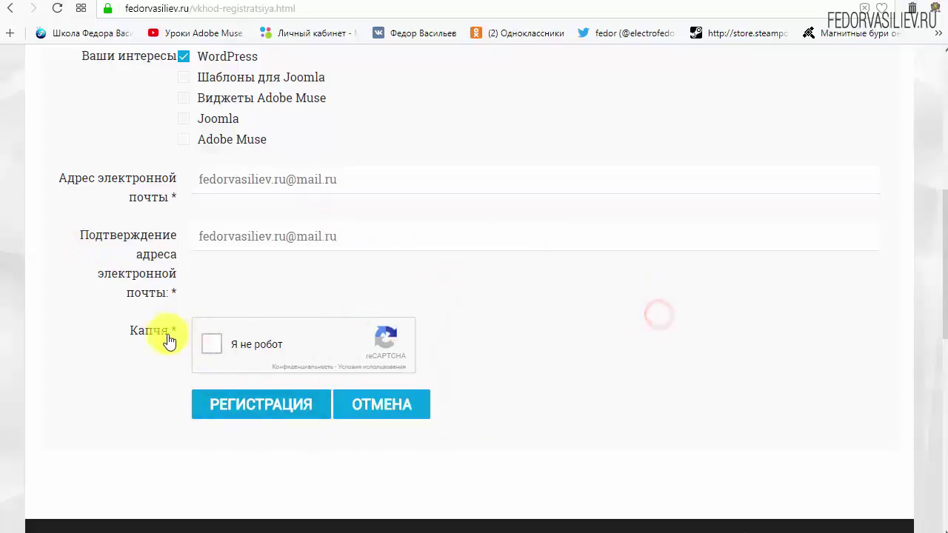
{"action": "left_click", "coordinate": [213, 346]}
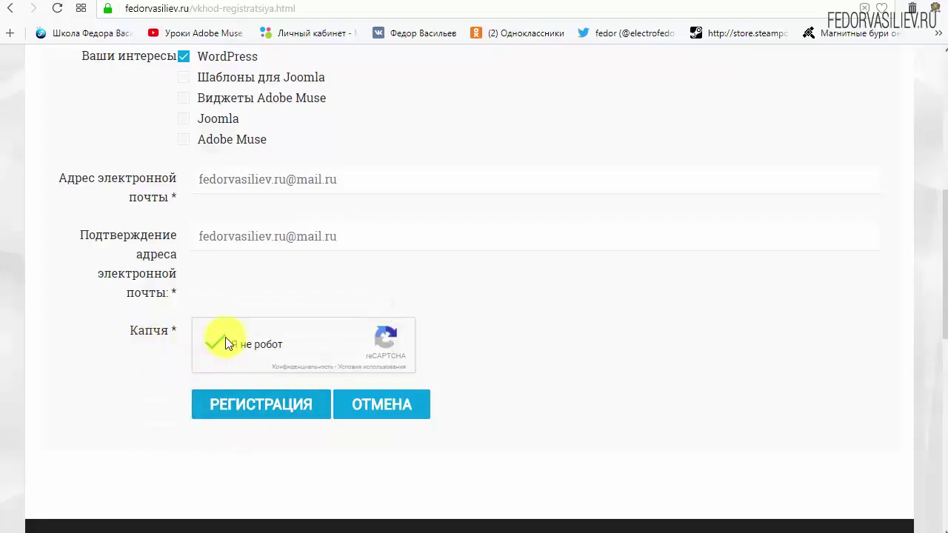
{"action": "left_click", "coordinate": [240, 413]}
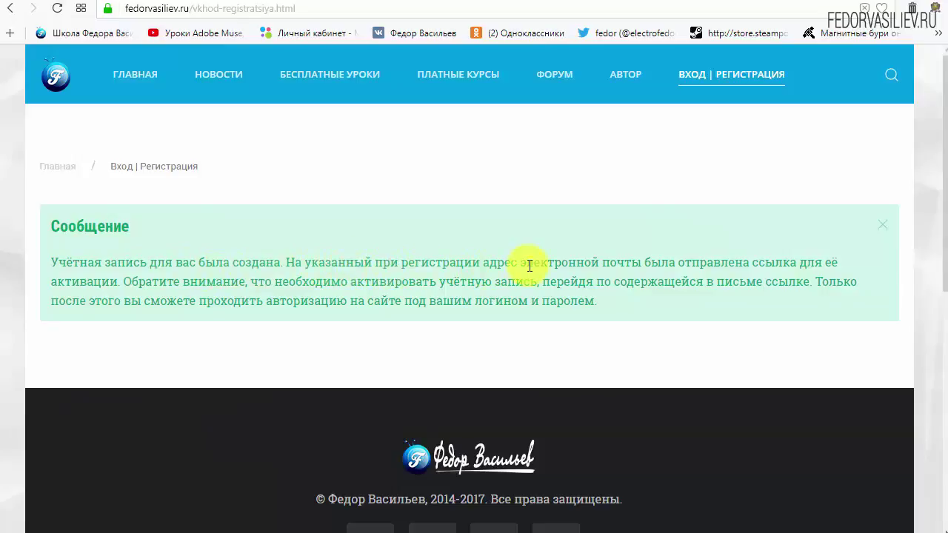
- Highlight the notice text about the activation e-mail
{"action": "left_click_drag", "start_coordinate": [533, 264], "coordinate": [632, 263]}
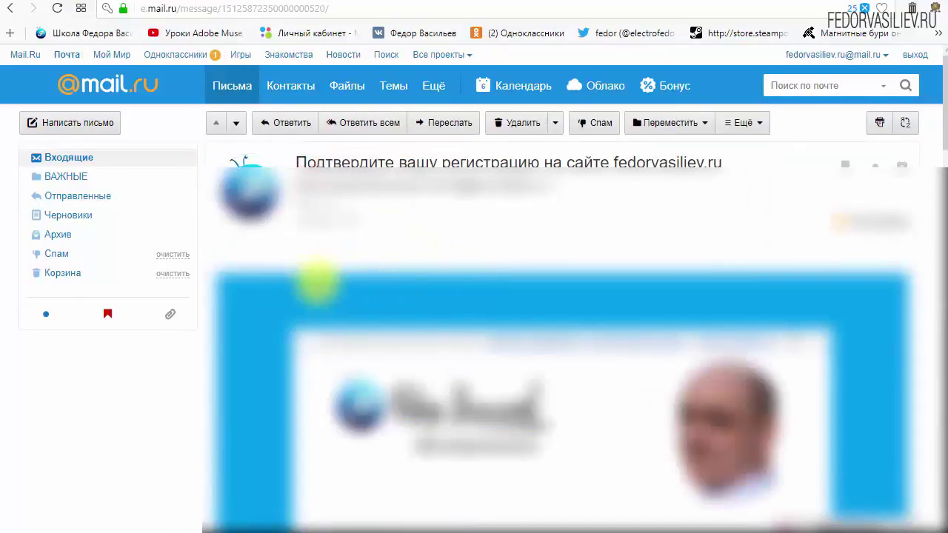
- Review the login details in the letter and follow its account activation link
{"action": "scroll", "coordinate": [313, 271], "scroll_direction": "down", "scroll_amount": 3}
{"action": "scroll", "coordinate": [505, 256], "scroll_direction": "down", "scroll_amount": 3}
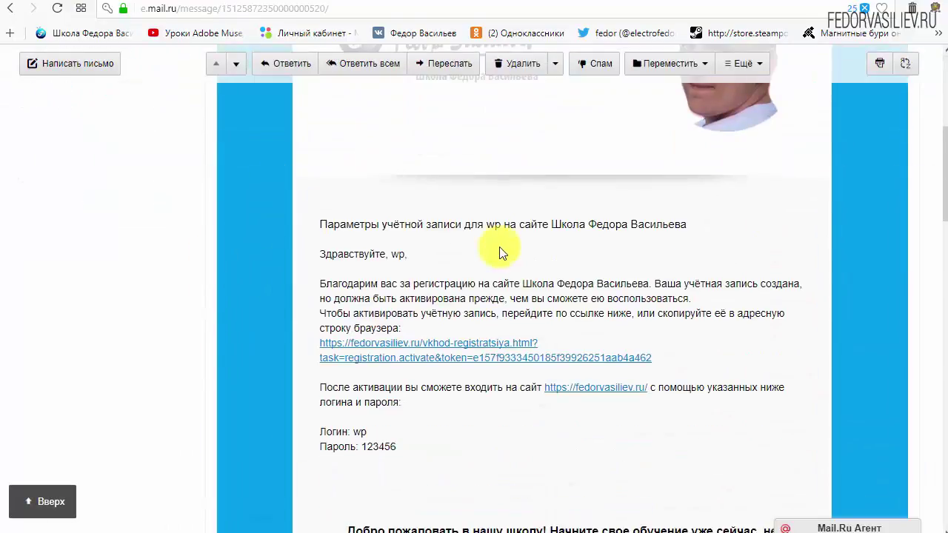
{"action": "left_click_drag", "start_coordinate": [404, 379], "coordinate": [321, 358]}
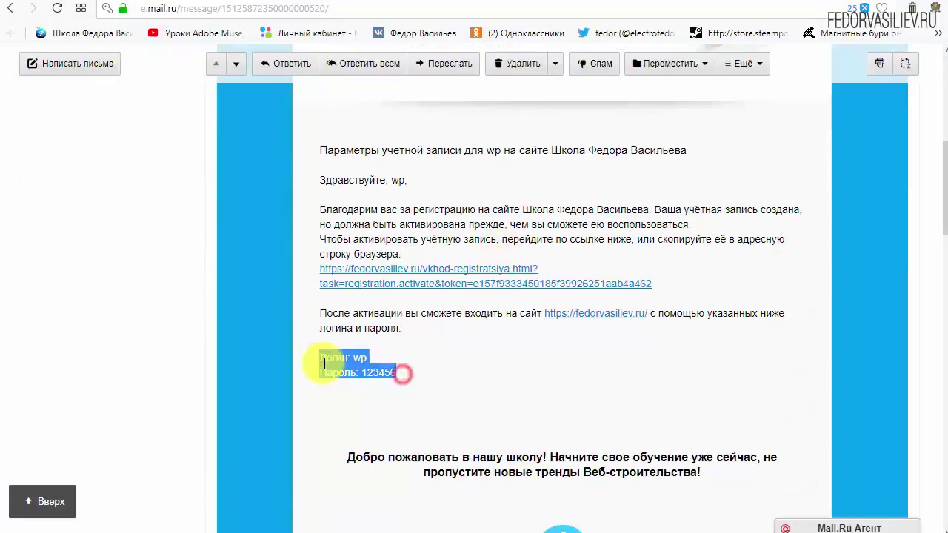
{"action": "left_click", "coordinate": [484, 360]}
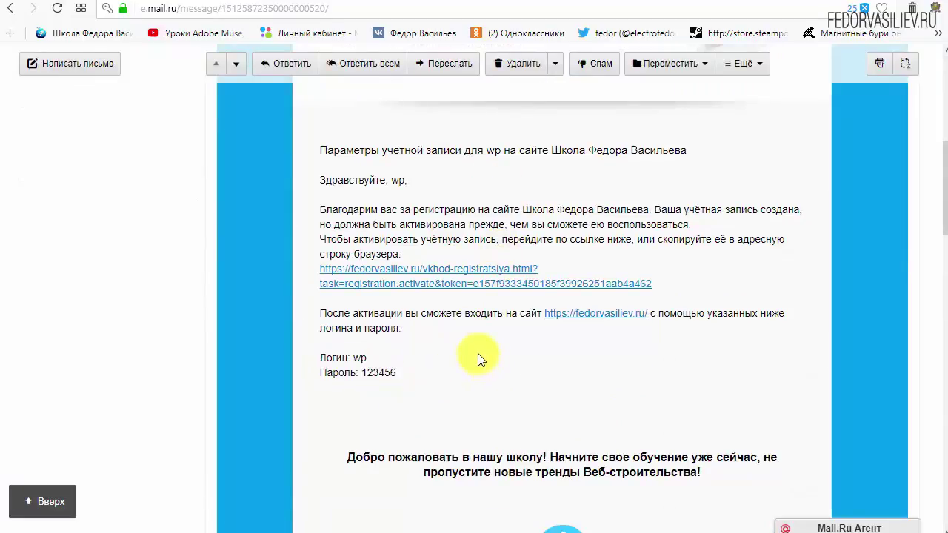
{"action": "scroll", "coordinate": [478, 353], "scroll_direction": "down", "scroll_amount": 6}
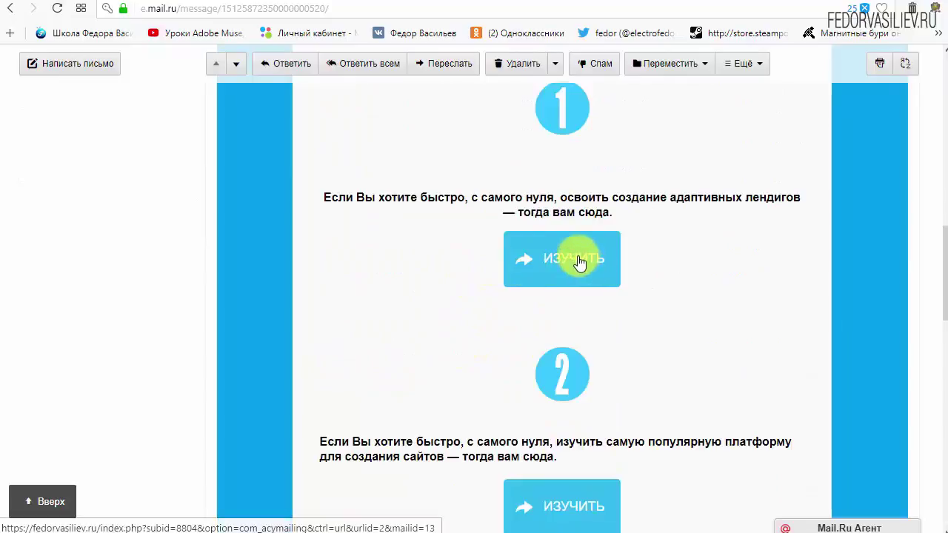
{"action": "scroll", "coordinate": [566, 281], "scroll_direction": "down", "scroll_amount": 4}
{"action": "scroll", "coordinate": [412, 377], "scroll_direction": "up", "scroll_amount": 7}
{"action": "scroll", "coordinate": [412, 376], "scroll_direction": "up", "scroll_amount": 4}
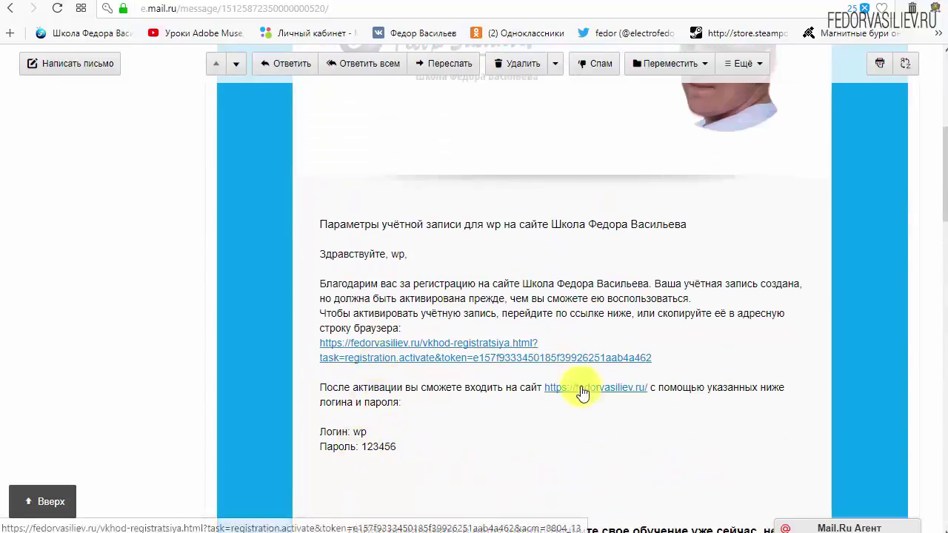
{"action": "left_click_drag", "start_coordinate": [698, 360], "coordinate": [415, 344]}
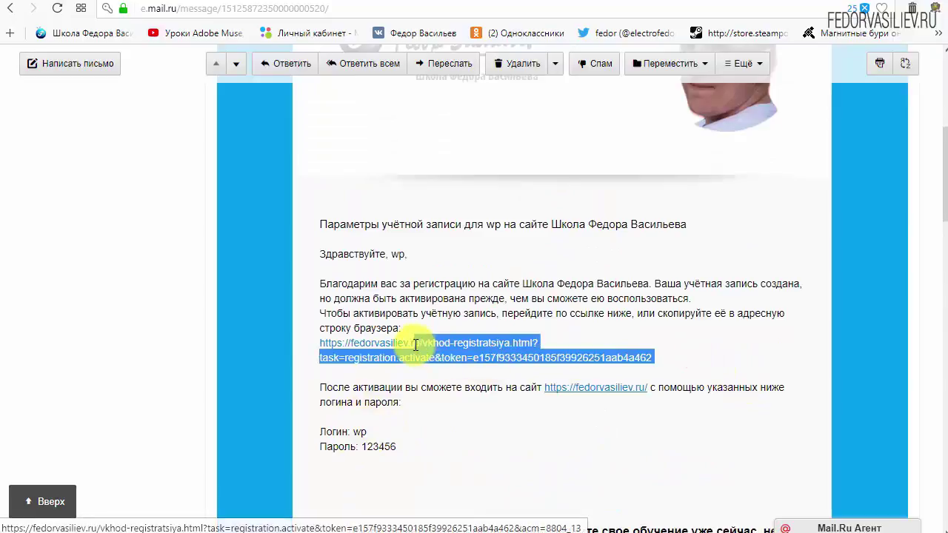
{"action": "left_click", "coordinate": [609, 333]}
{"action": "left_click", "coordinate": [473, 342]}
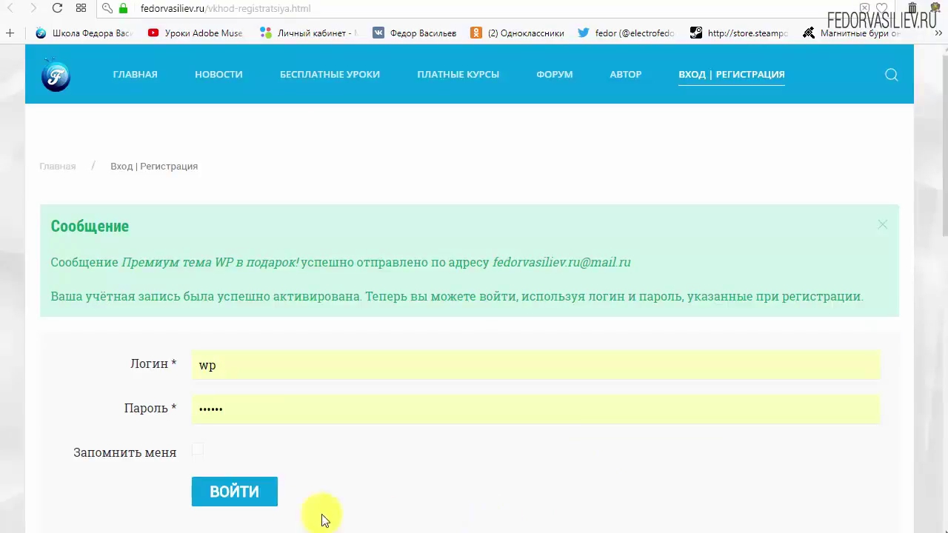
- Read the activation notice and the sent-letter note in the Сообщение box on the login page
{"action": "left_click_drag", "start_coordinate": [53, 225], "coordinate": [180, 225]}
{"action": "left_click", "coordinate": [180, 225]}
{"action": "left_click_drag", "start_coordinate": [54, 261], "coordinate": [127, 269]}
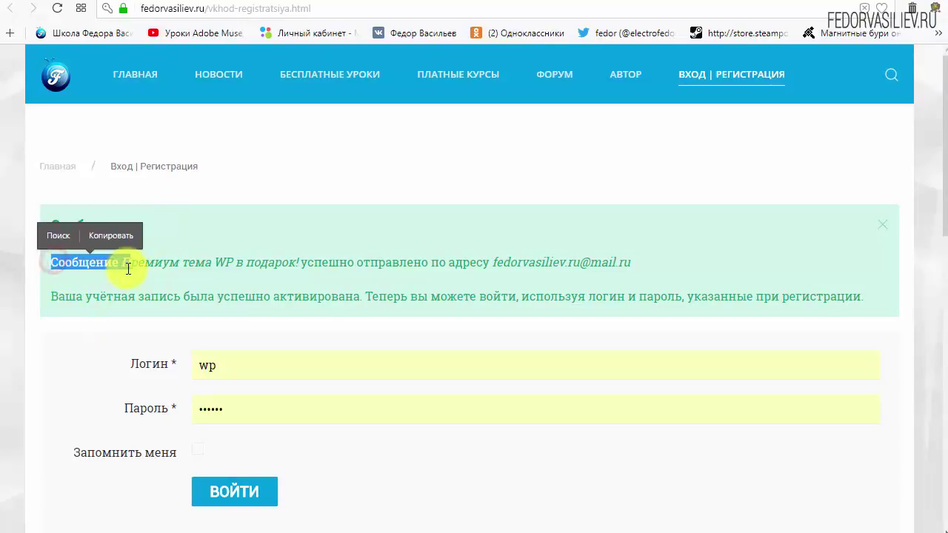
{"action": "left_click", "coordinate": [127, 268]}
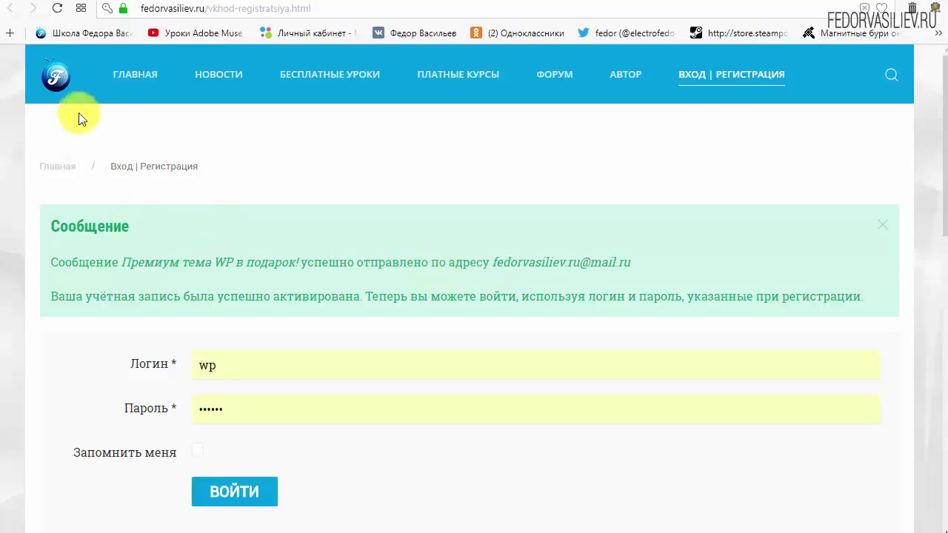
- Switch back to the Mail.ru tab with the fedorvasiliev.ru confirmation letter
{"action": "left_click", "coordinate": [95, 3]}
{"action": "scroll", "coordinate": [211, 252], "scroll_direction": "up", "scroll_amount": 8}
{"action": "left_click", "coordinate": [79, 159]}
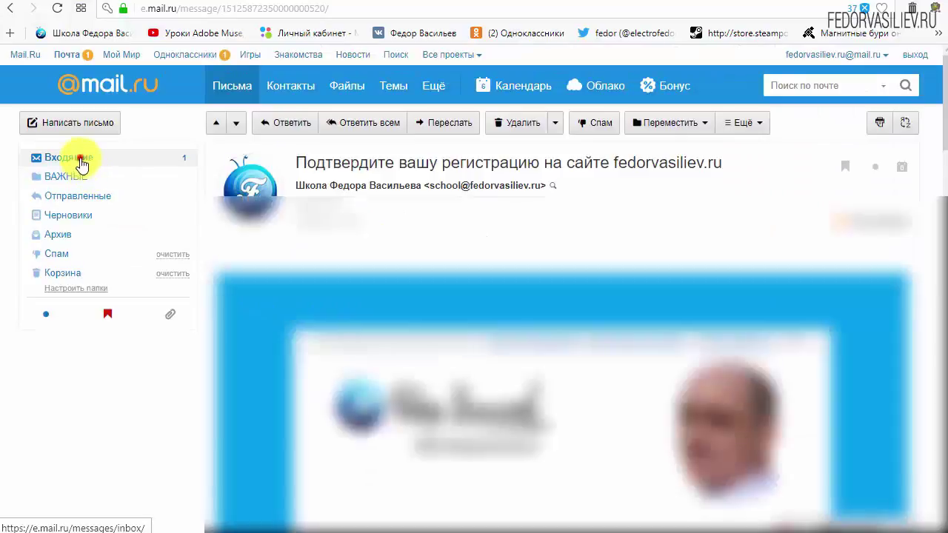